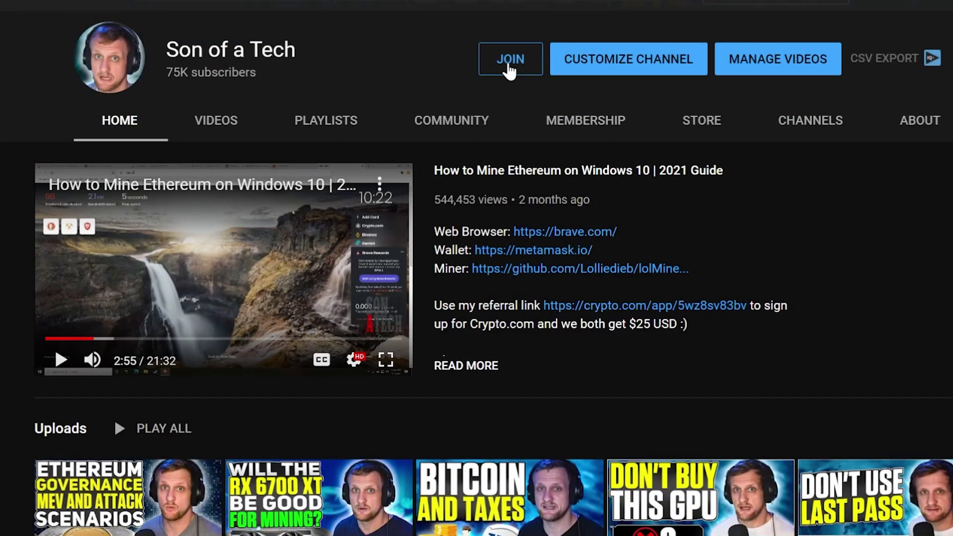
- Browse the channel's membership options and expand the Connecting on social media perk details
click(511, 66)
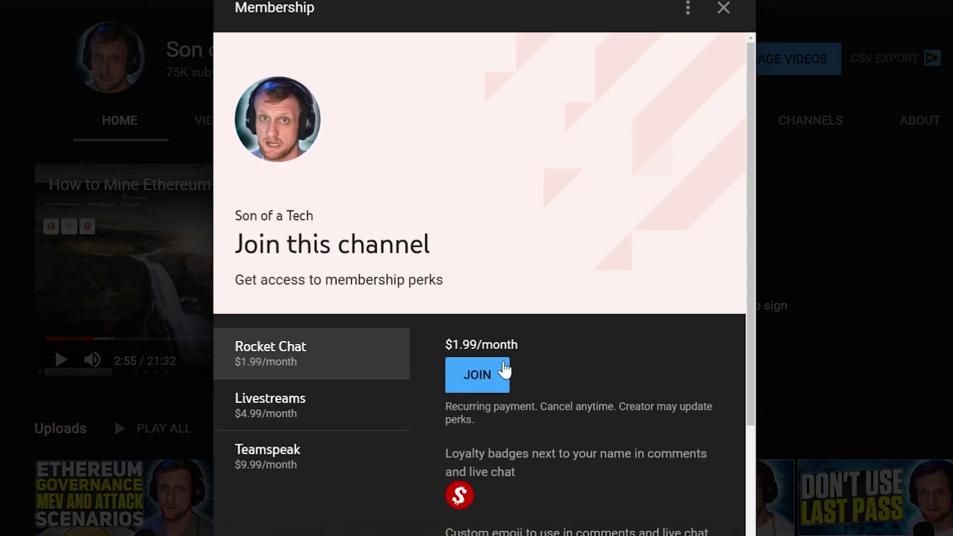
click(723, 8)
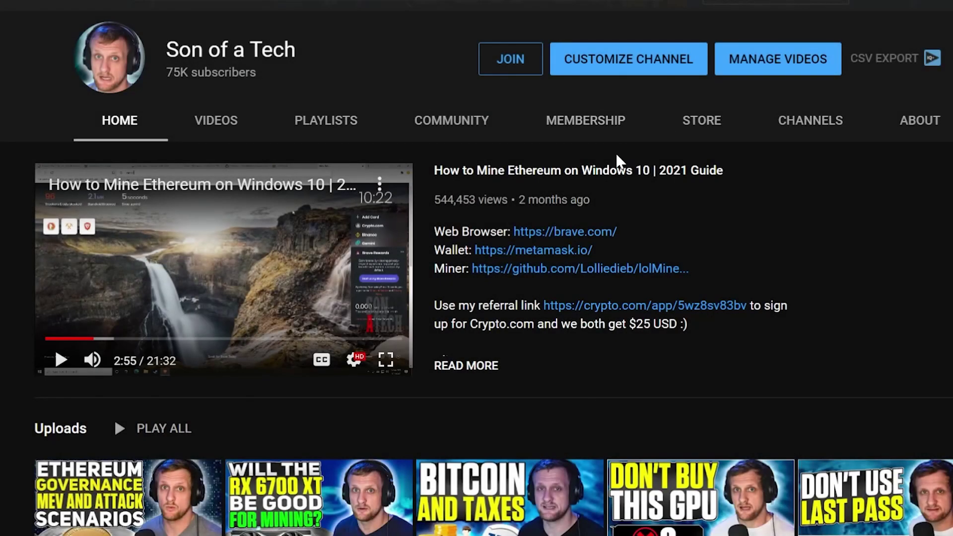
click(590, 126)
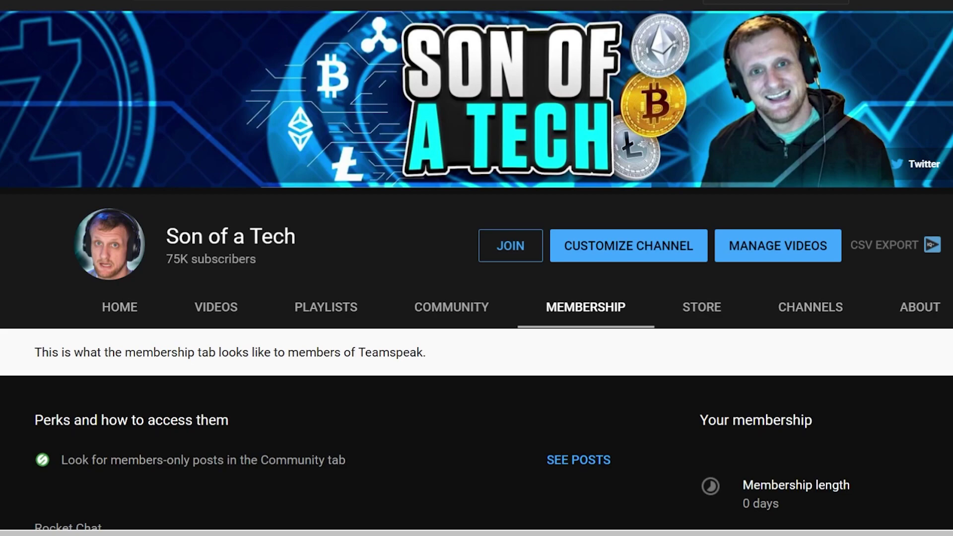
scroll(476, 272, down, 4)
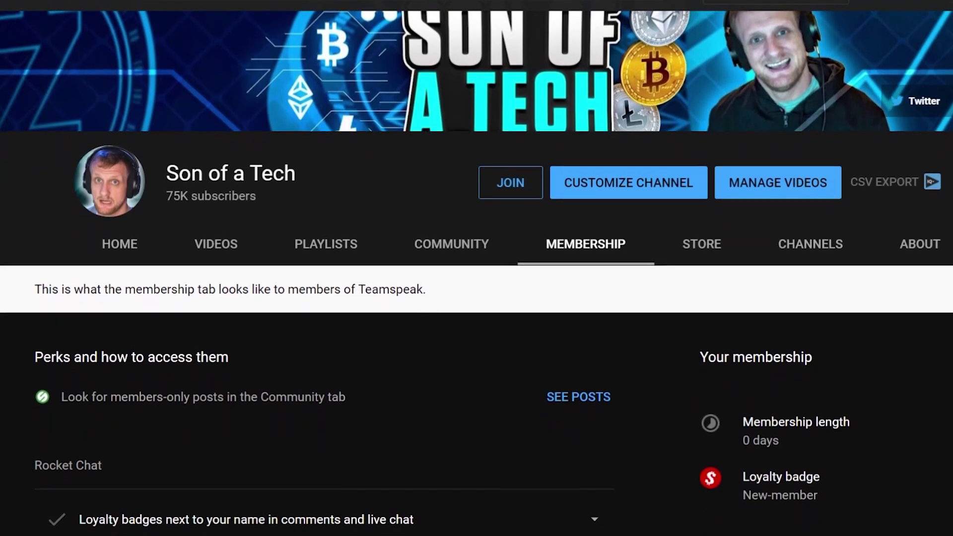
scroll(476, 273, down, 3)
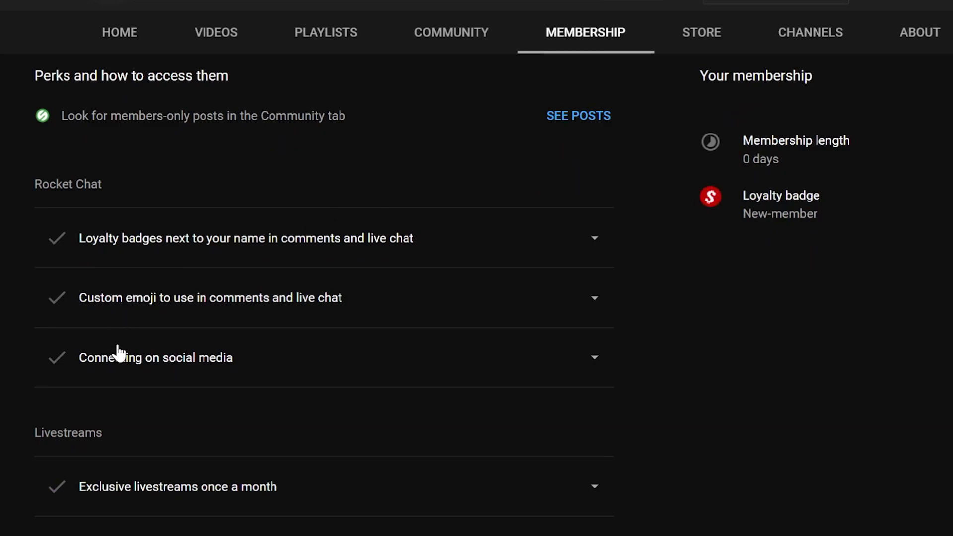
click(596, 357)
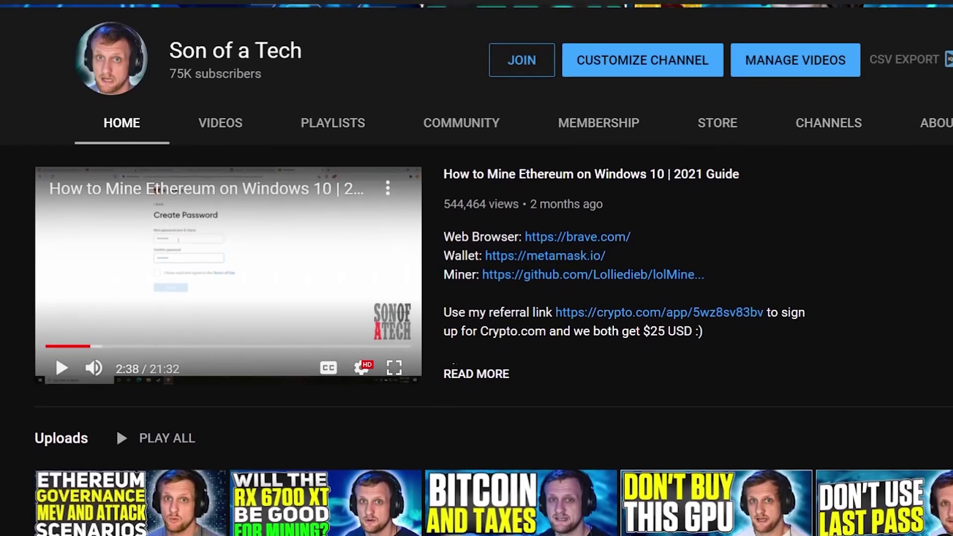
scroll(476, 298, down, 3)
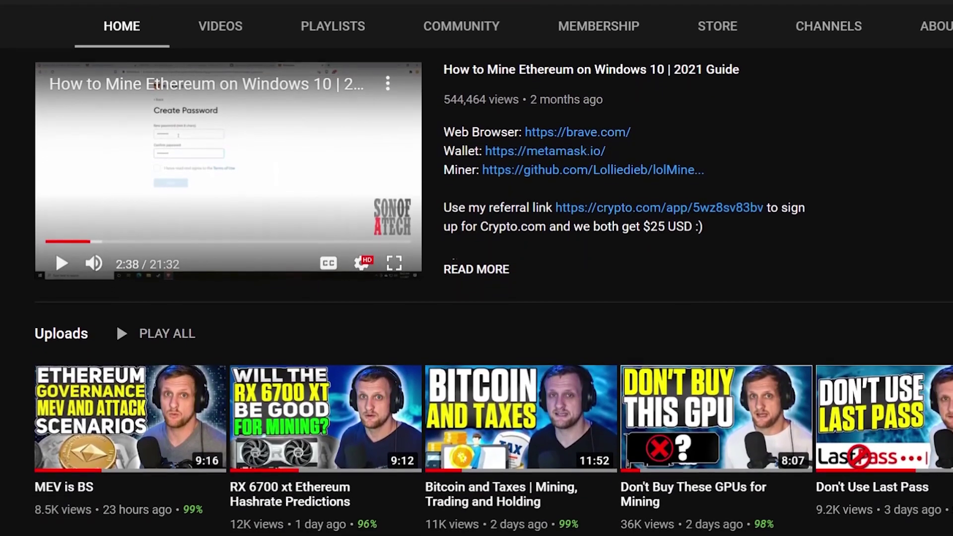
scroll(477, 298, down, 3)
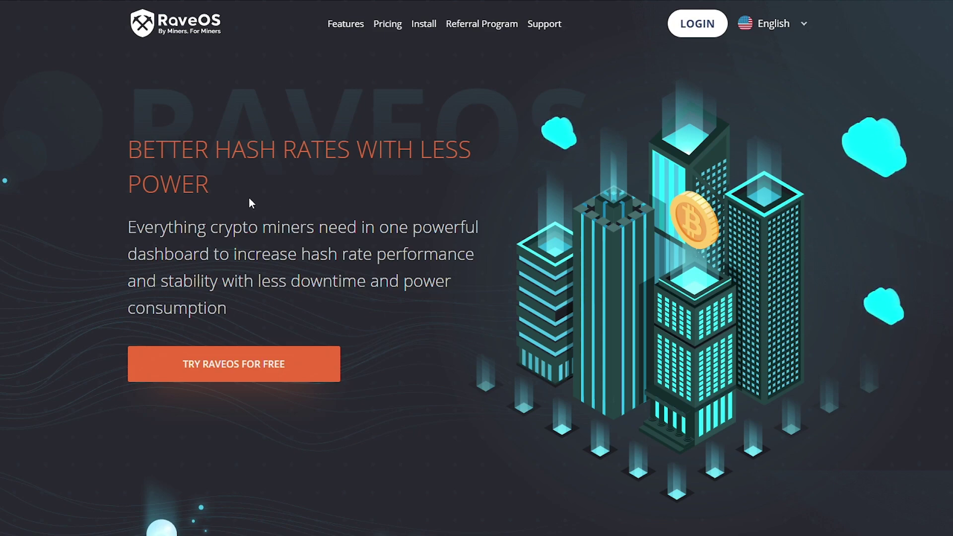
- Scroll down through the RaveOS homepage and back up to the top
scroll(255, 196, down, 5)
scroll(257, 200, down, 8)
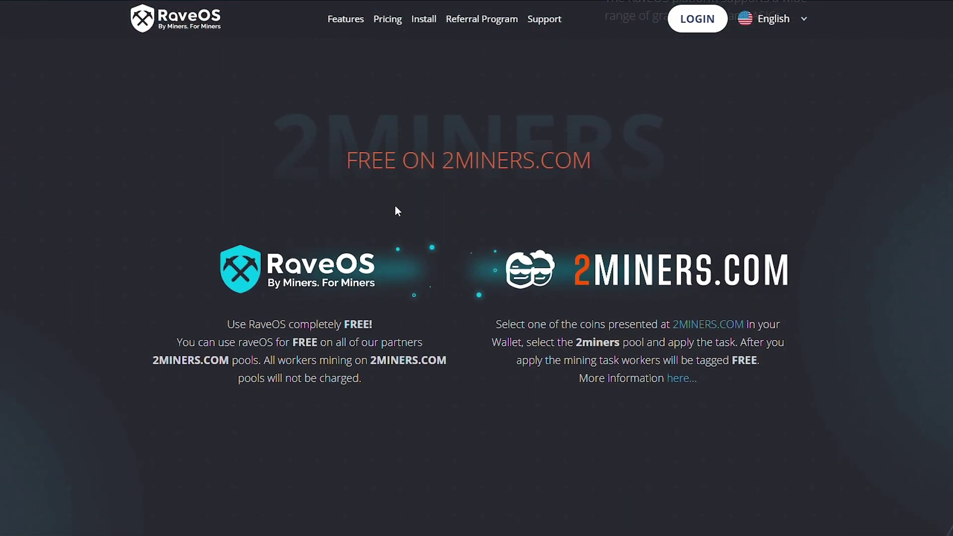
scroll(397, 211, down, 3)
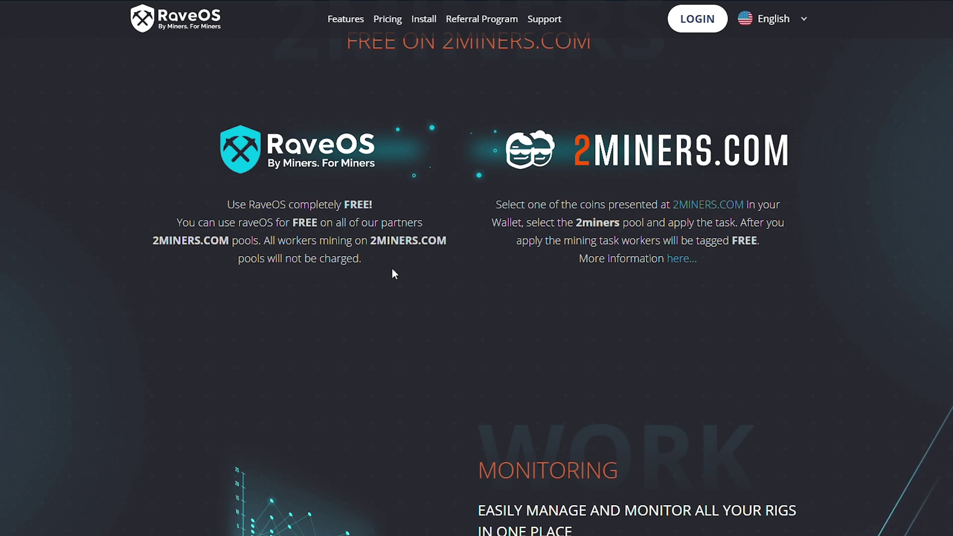
scroll(409, 288, up, 3)
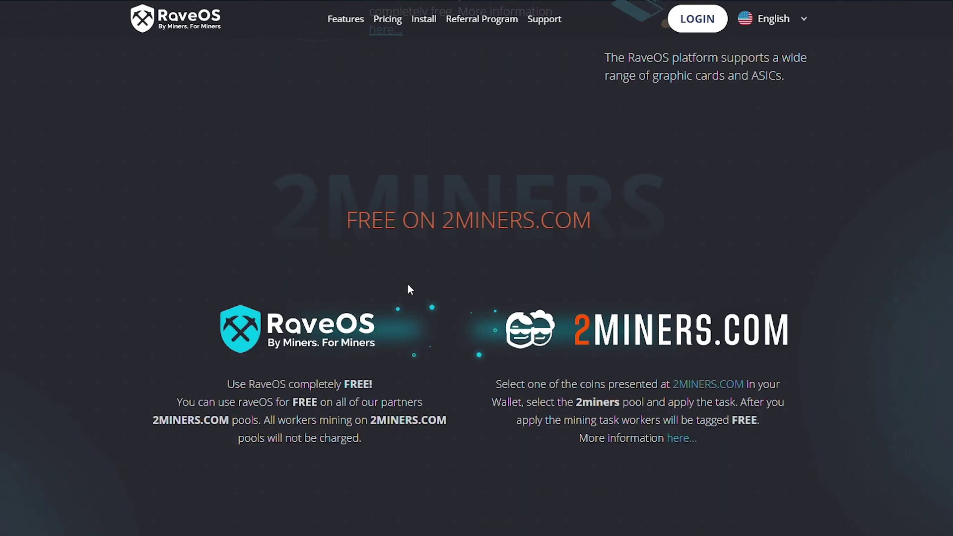
scroll(392, 268, up, 10)
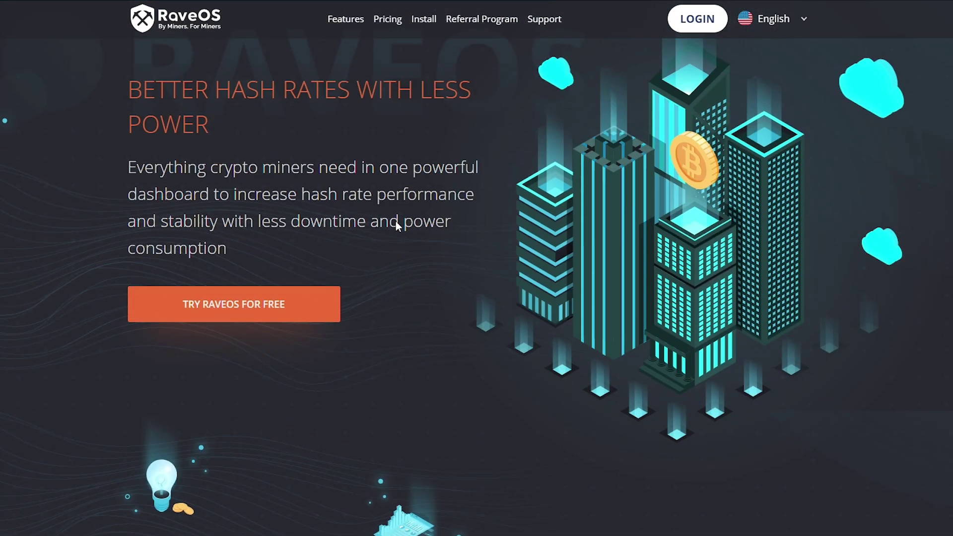
- Open the Install guide and save the RaveOS image zip from the OS drive preparation step
click(421, 22)
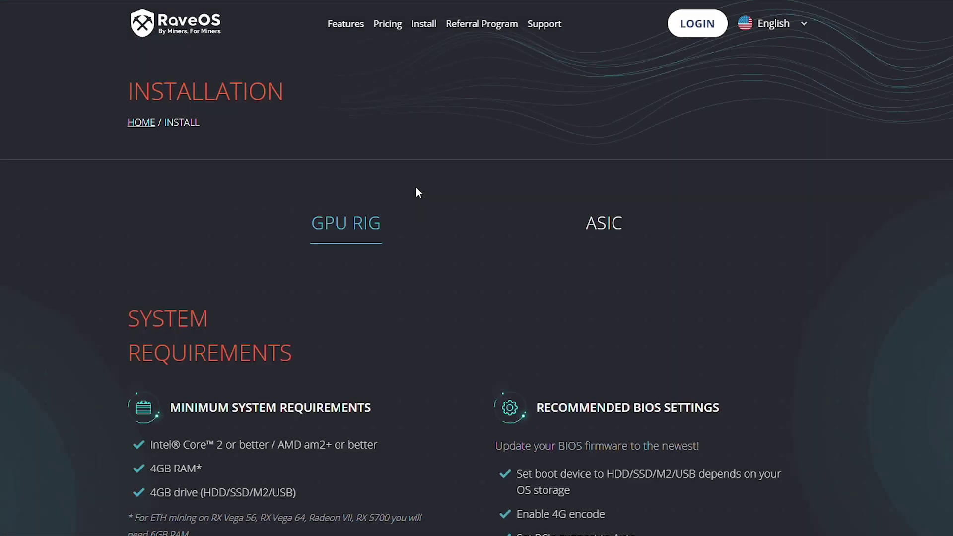
scroll(416, 228, down, 7)
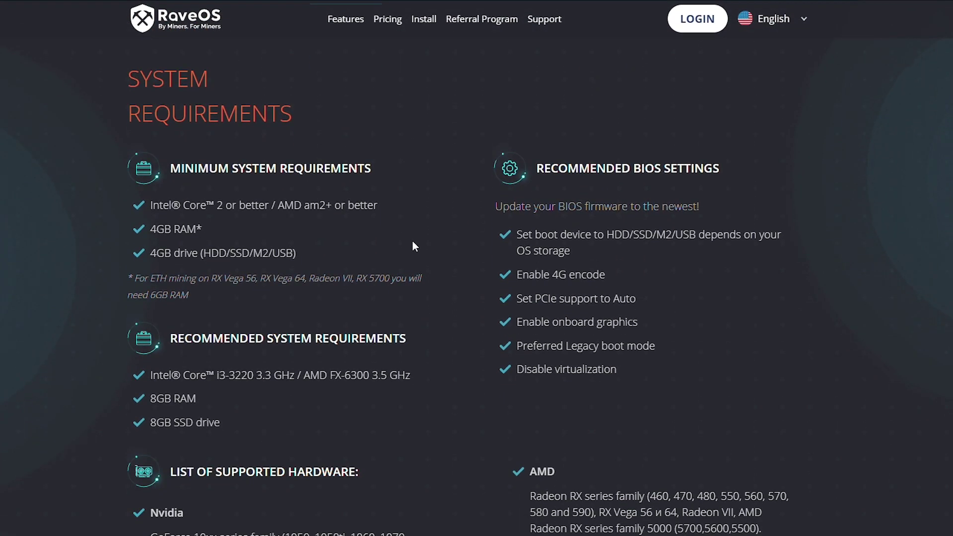
scroll(414, 246, down, 10)
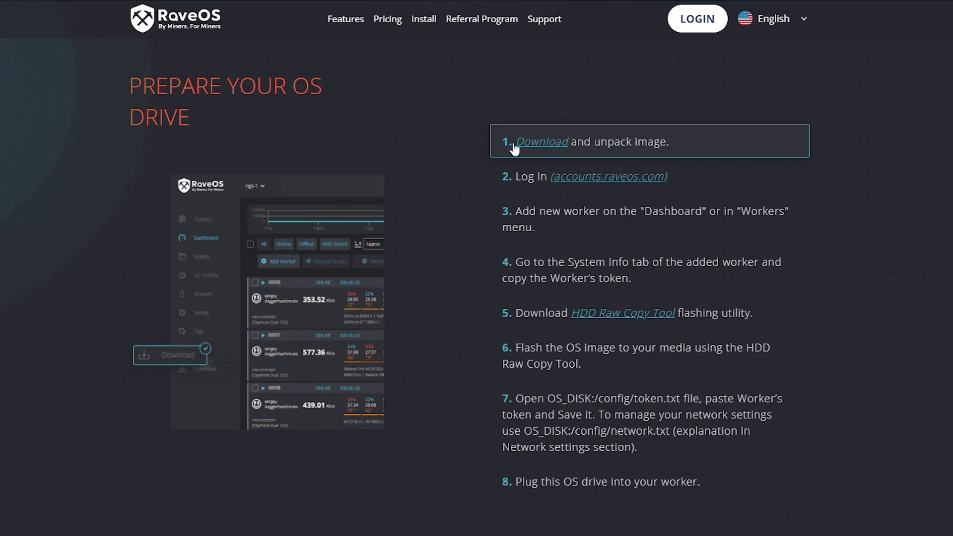
click(551, 148)
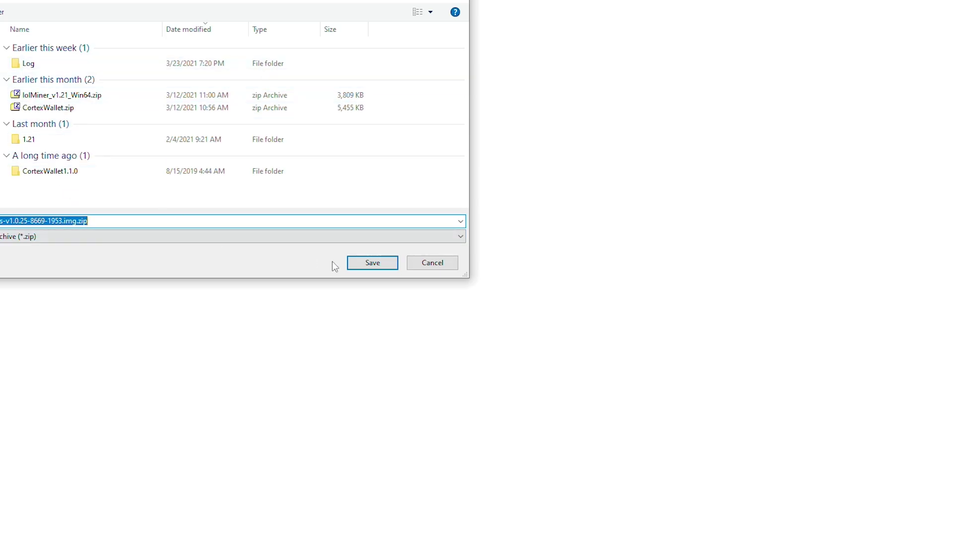
click(378, 264)
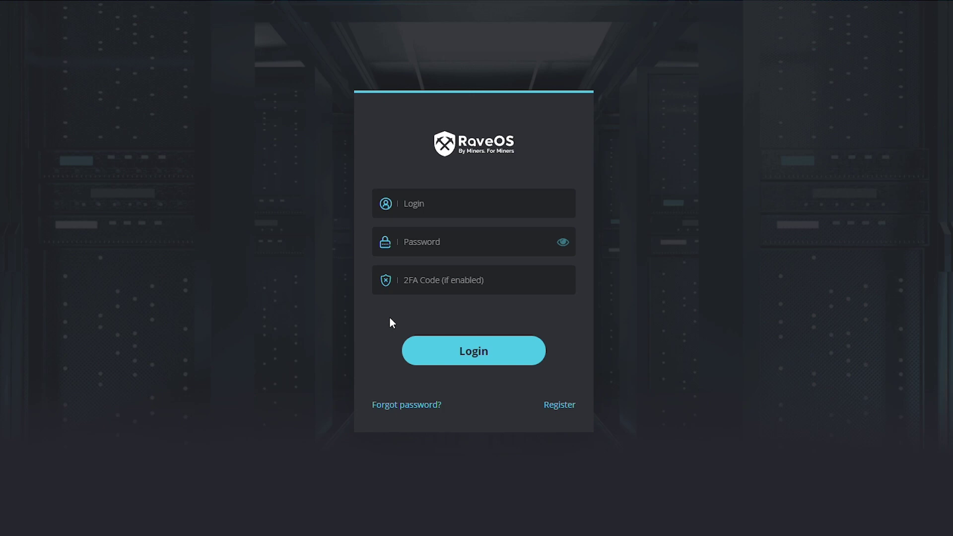
- Open the registration form and enter a login name, e-mail address and password
click(560, 405)
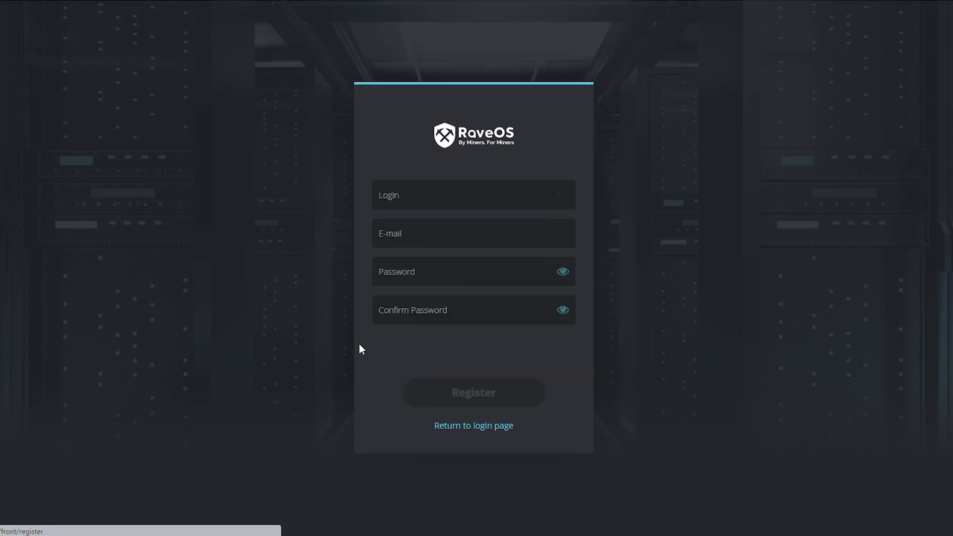
click(408, 205)
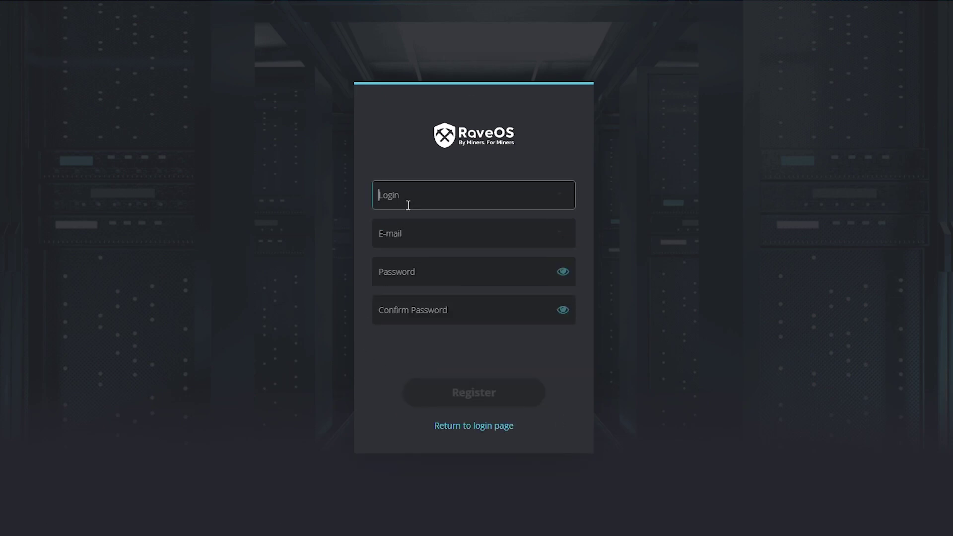
text(sonofatech)
key(Tab)
text(m)
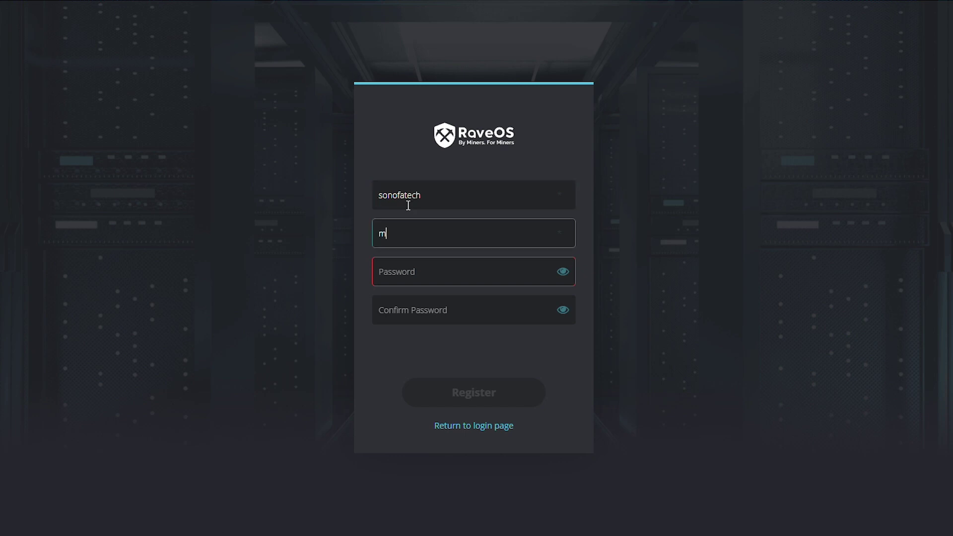
key(Tab)
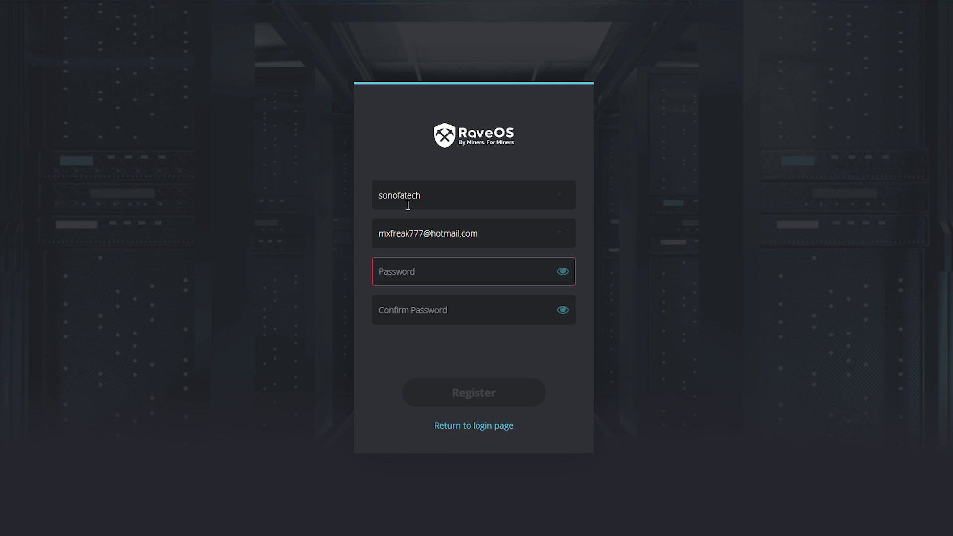
key(ctrl+v)
key(Tab)
- Confirm the password, submit the registration and decline saving the password in the browser
key(ctrl+v)
double_click(447, 254)
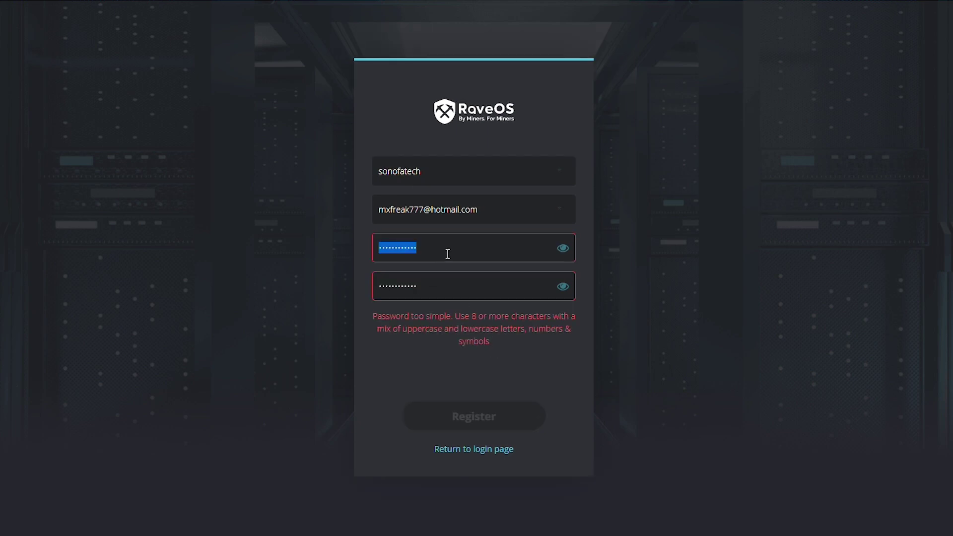
key(ctrl+v)
key(Tab)
key(ctrl+v)
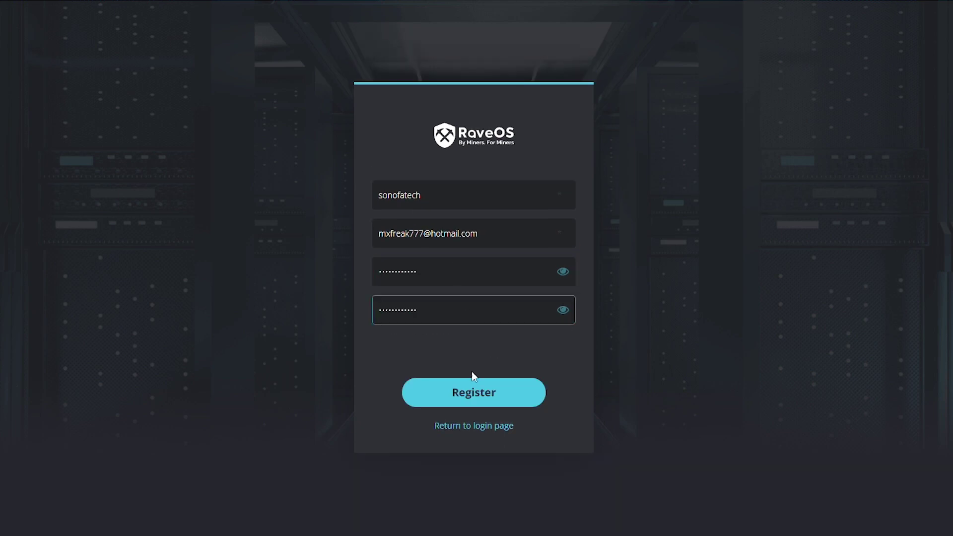
click(472, 393)
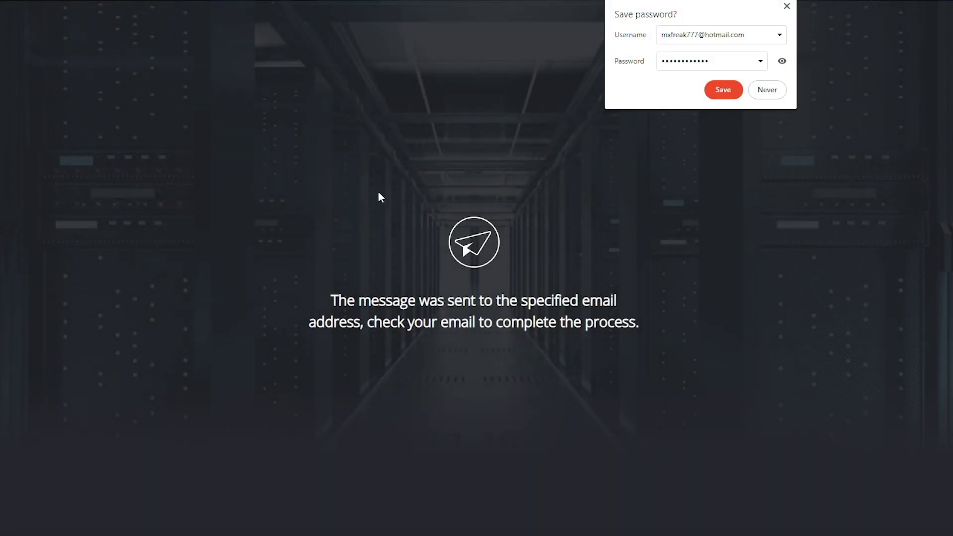
click(766, 90)
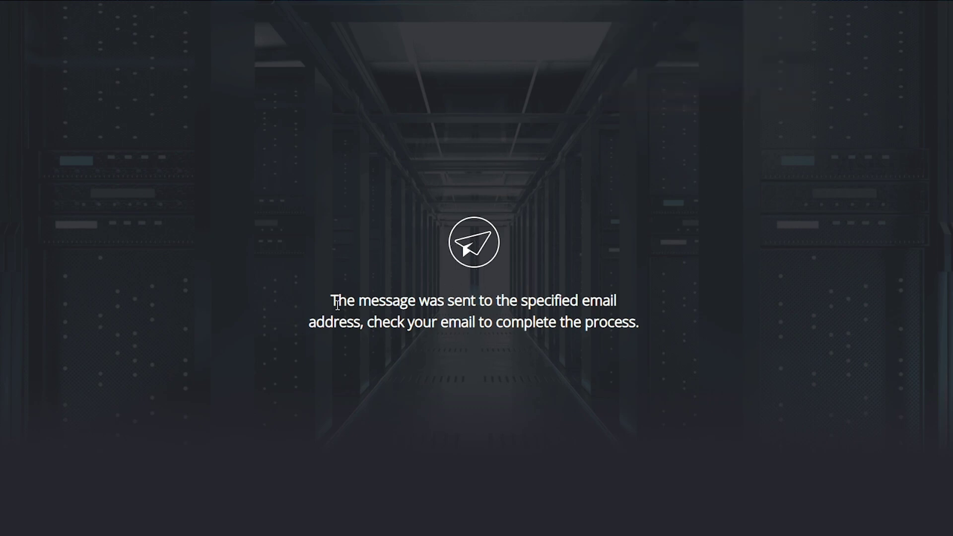
drag(337, 305, 581, 301)
- Open the RaveOS email in Mail, follow its confirmation link and sign in to the dashboard
click(581, 301)
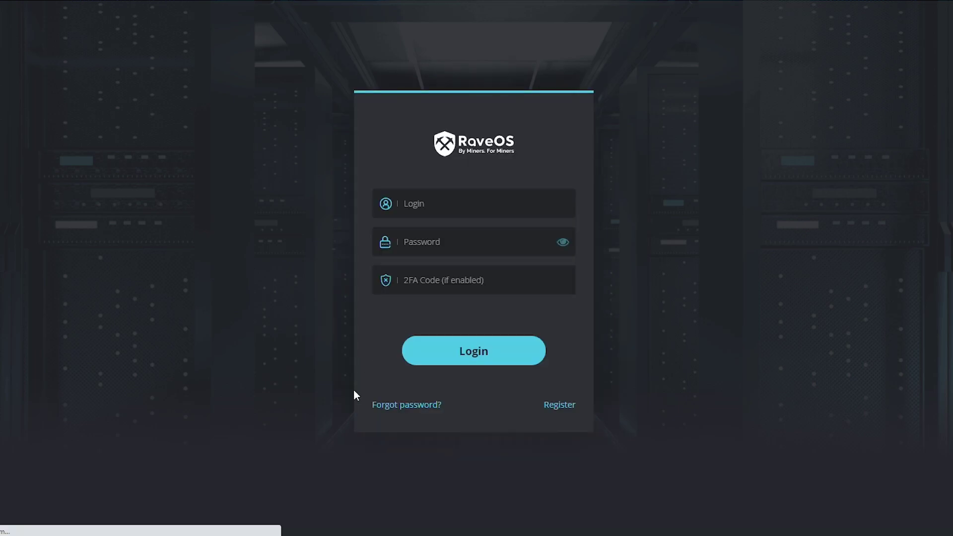
key(super)
text(mail)
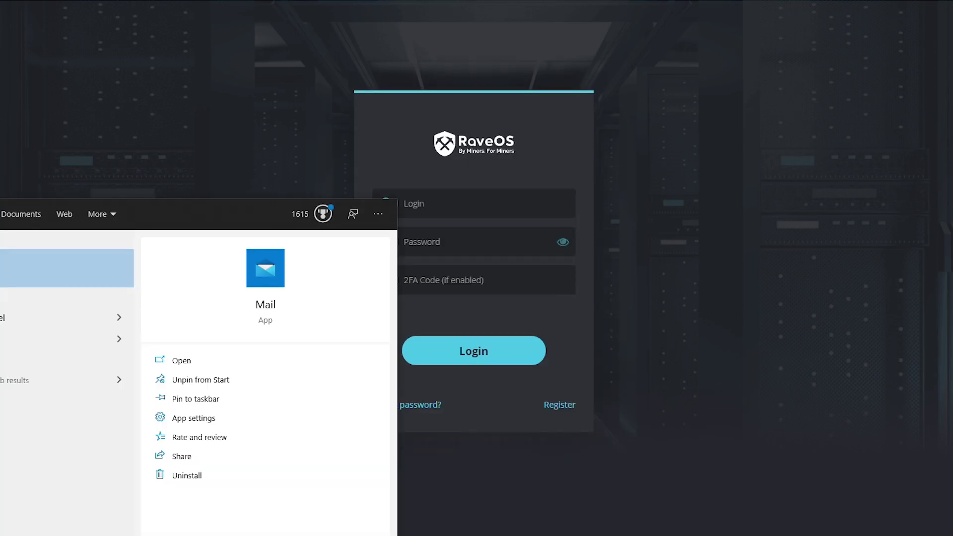
key(Return)
click(236, 149)
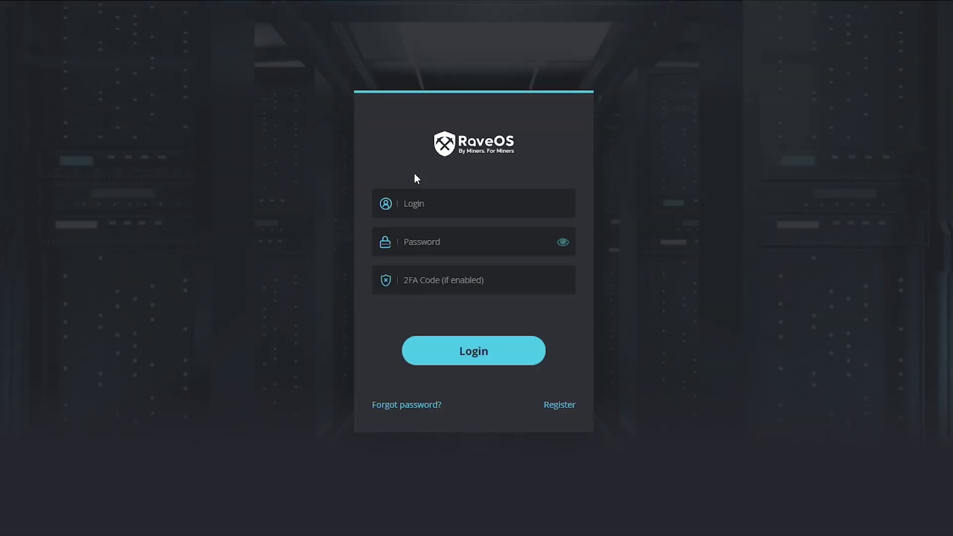
click(417, 204)
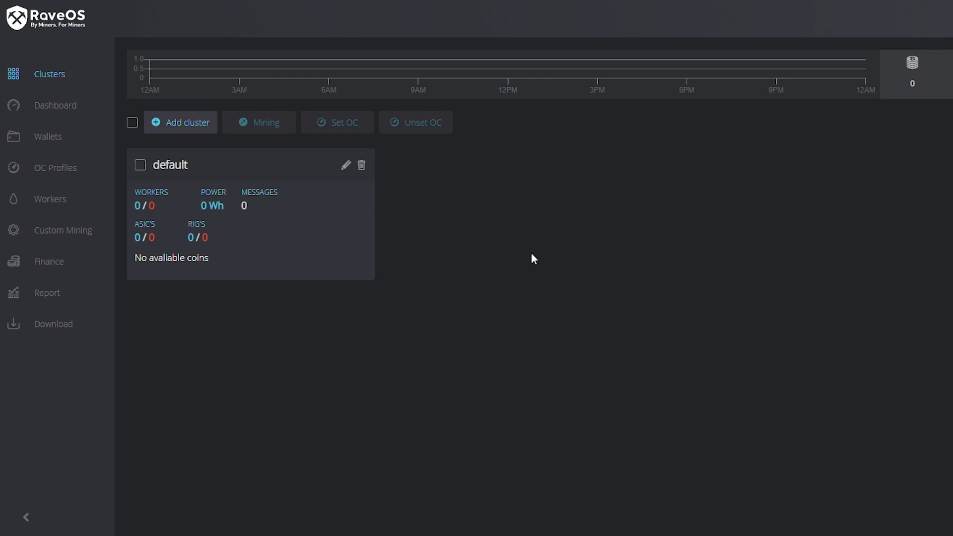
click(65, 107)
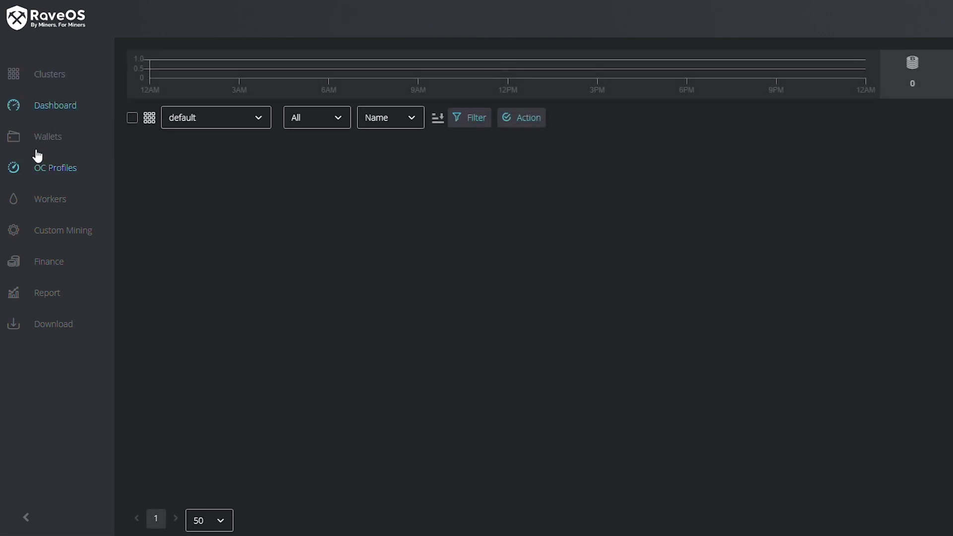
click(44, 139)
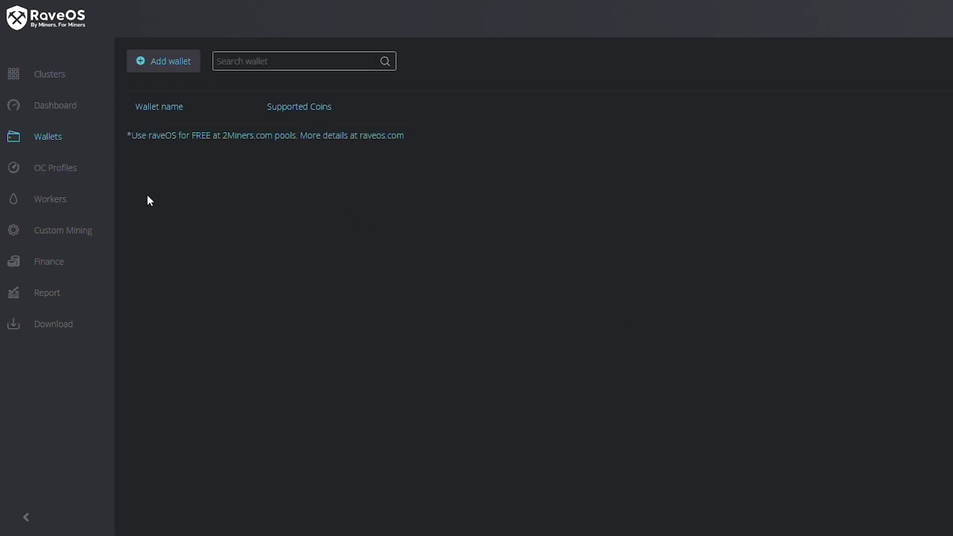
click(65, 169)
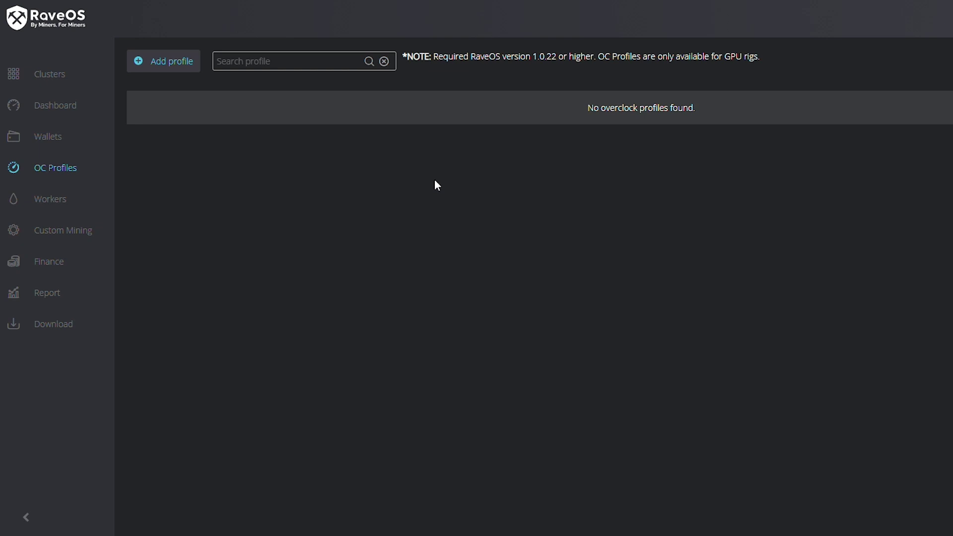
click(54, 200)
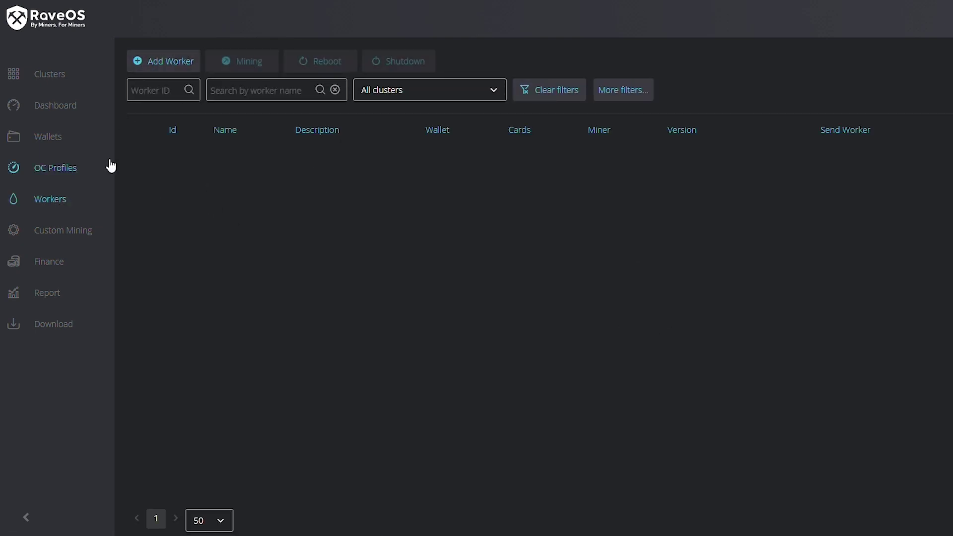
click(38, 268)
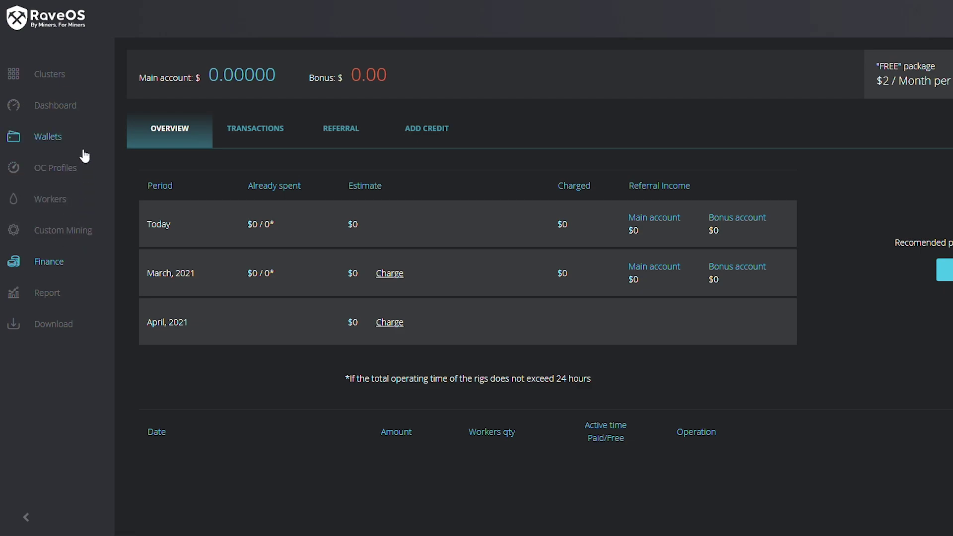
click(50, 82)
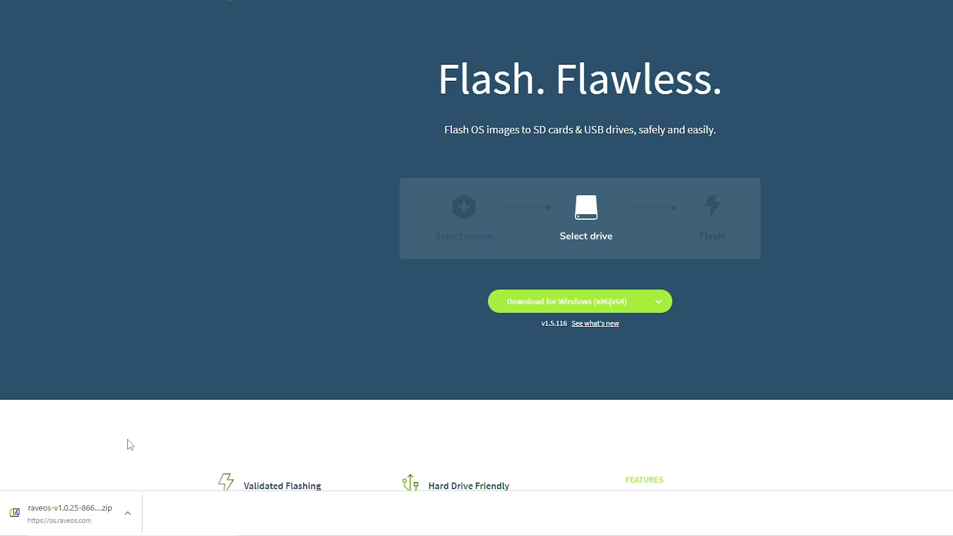
- Open the menu of the downloaded RaveOS v1.0.25 zip in the browser's download bar
click(128, 513)
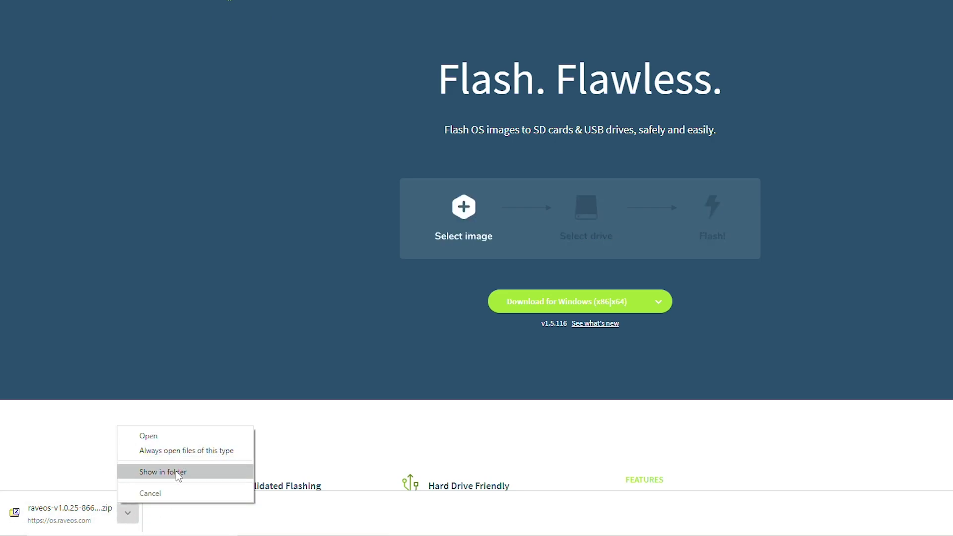
- Show the RaveOS zip in Downloads and extract raveos-v1.0.25.img there with 7-Zip Extract Here
click(176, 471)
right_click(276, 158)
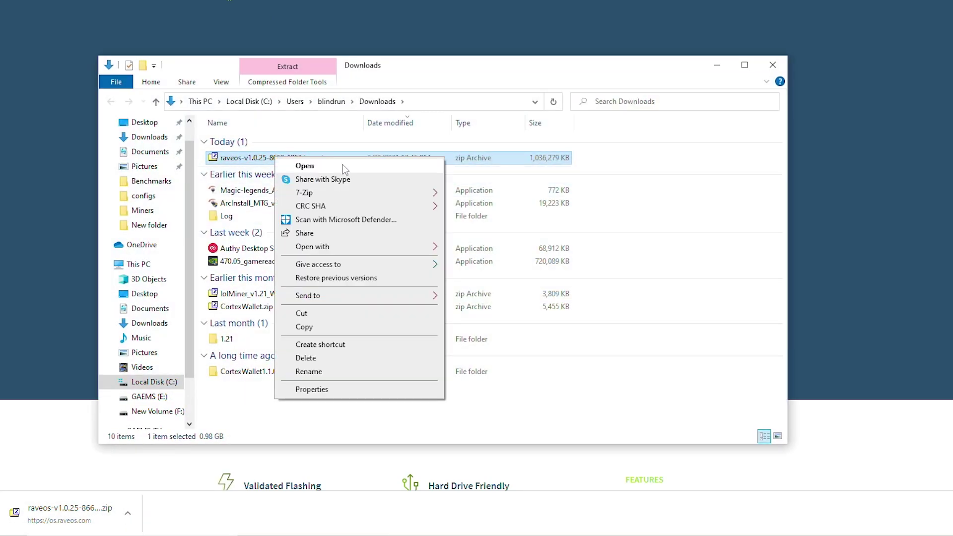
mouse_move(329, 192)
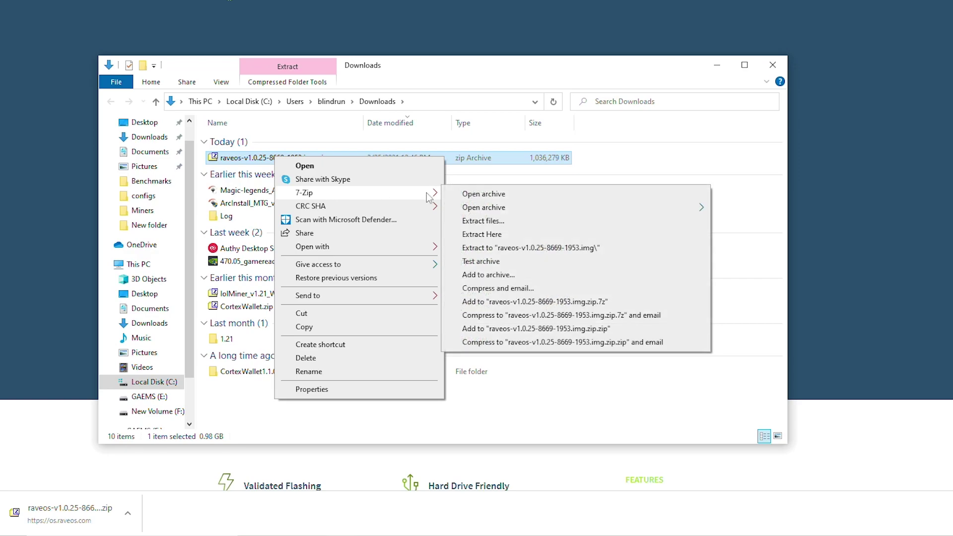
click(491, 234)
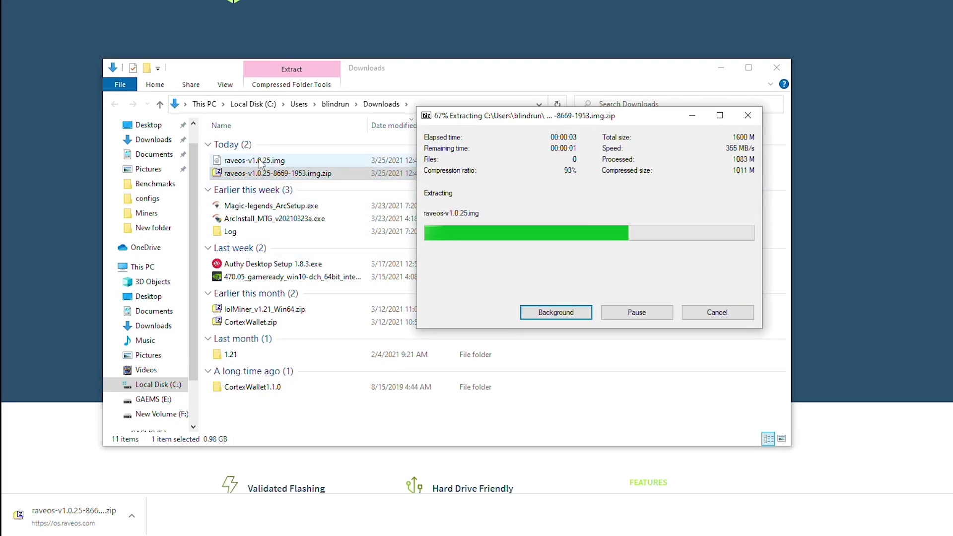
double_click(298, 219)
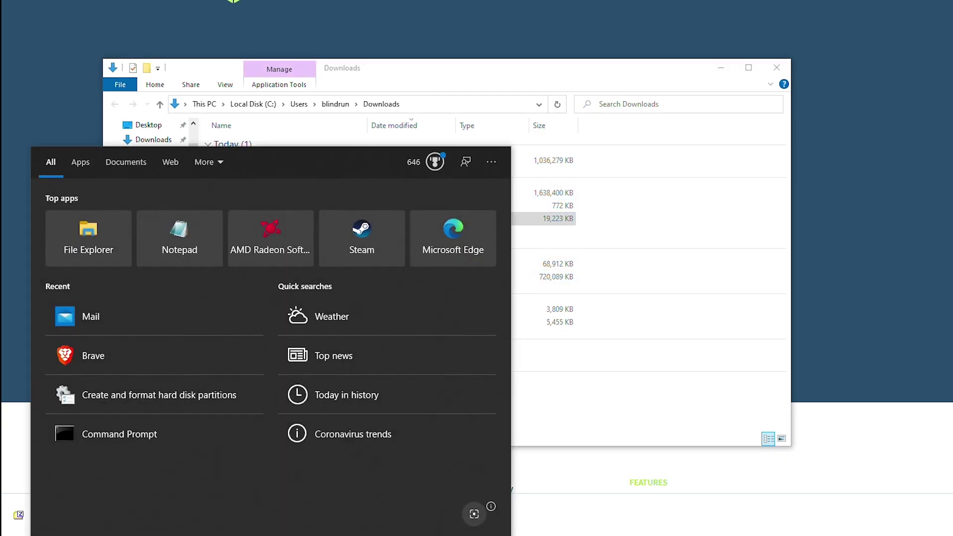
- Launch balenaEtcher and load raveos-v1.0.25.img as the image to flash
text(bal)
key(Return)
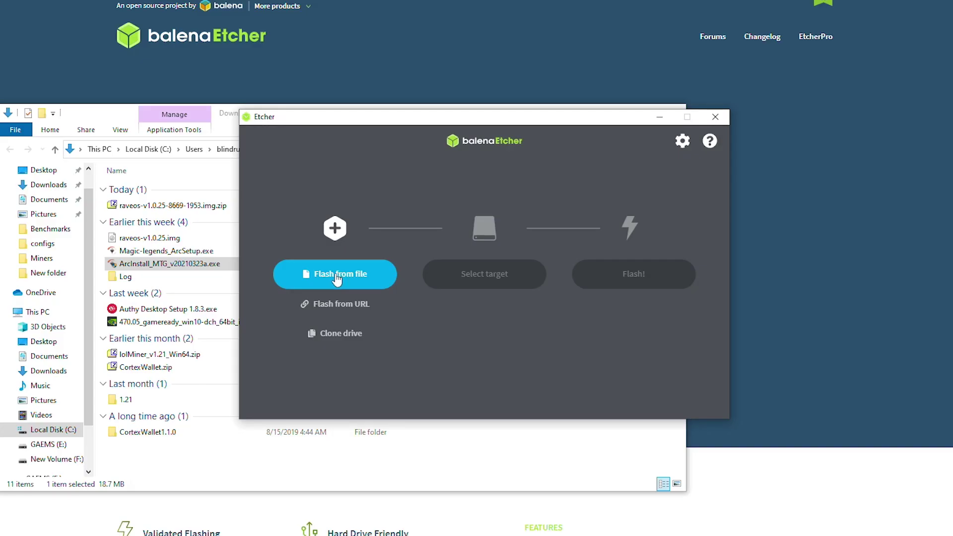
click(336, 276)
click(387, 264)
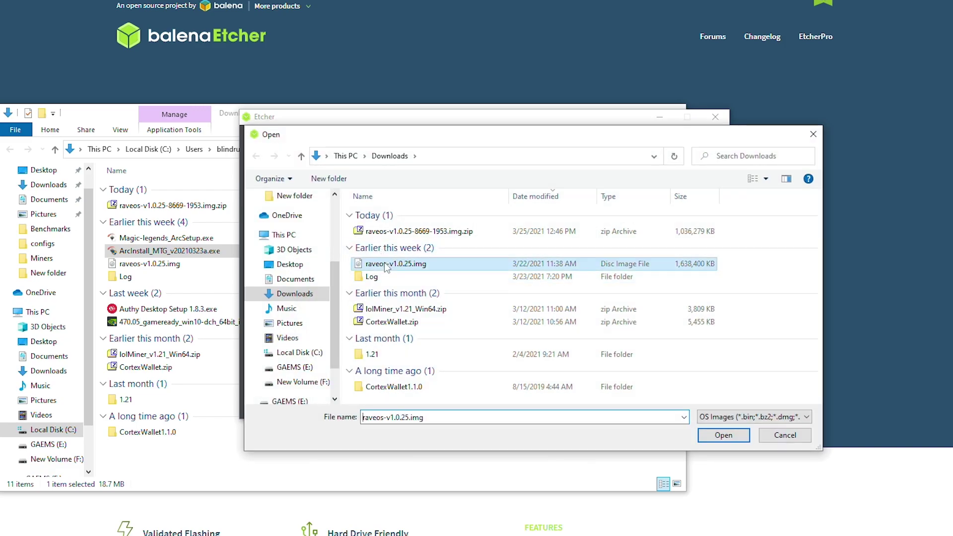
click(723, 435)
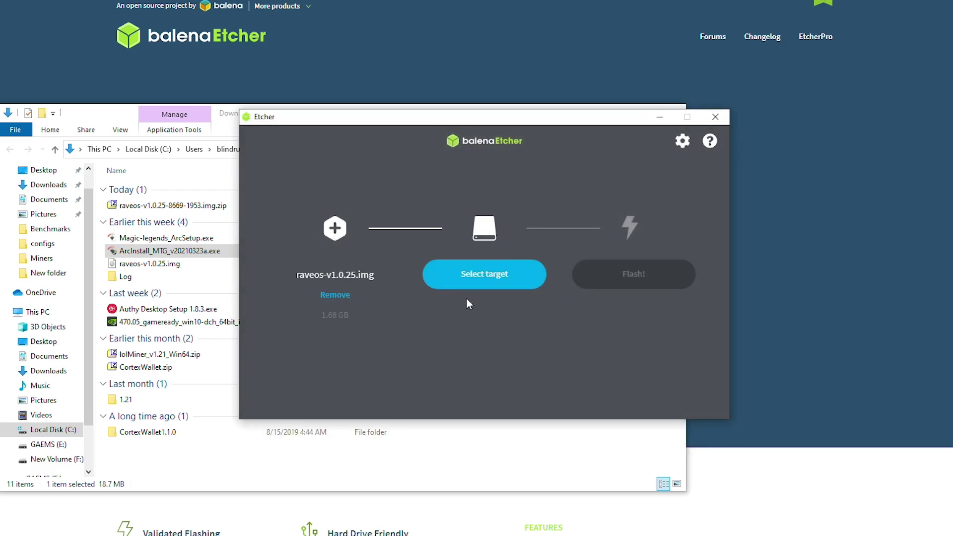
- Select the 15.5 GB Memorex USB Flash Drive as the flash target
click(479, 281)
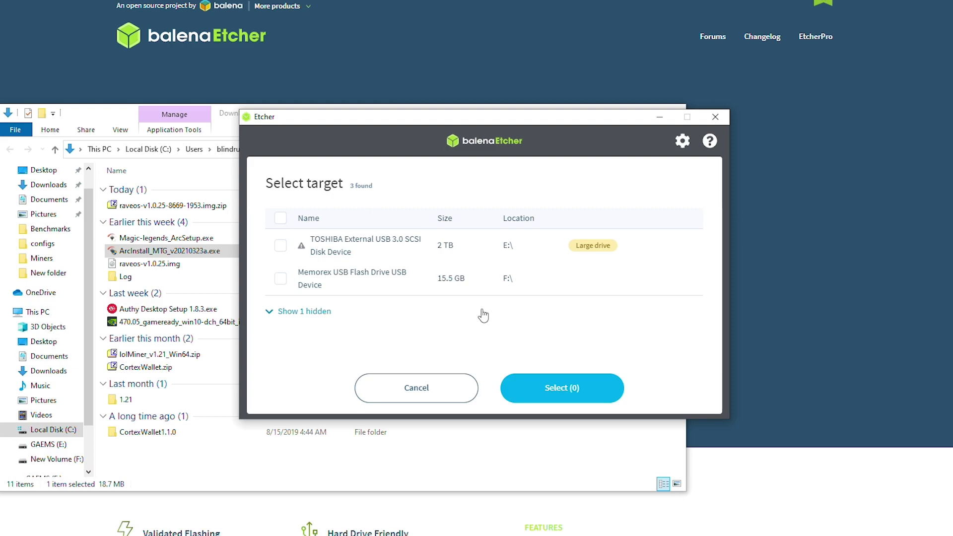
click(280, 278)
click(571, 389)
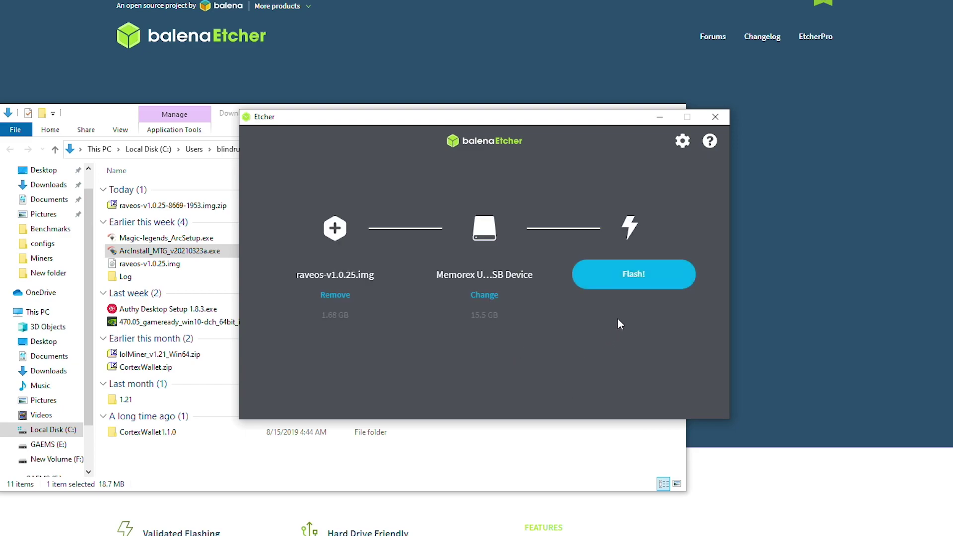
- Flash the image to the Memorex drive, approving UAC and cancelling Windows' format prompts until Flash Complete
click(644, 282)
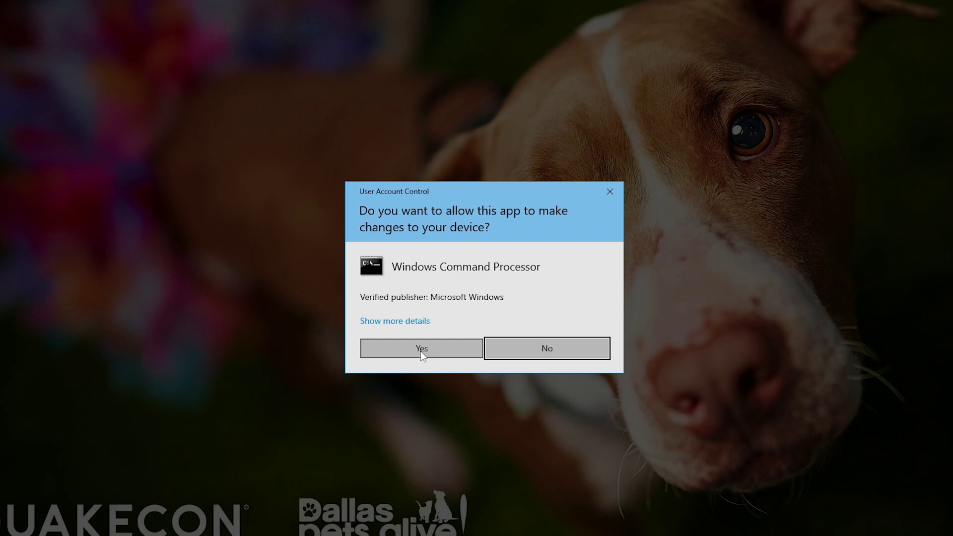
click(421, 350)
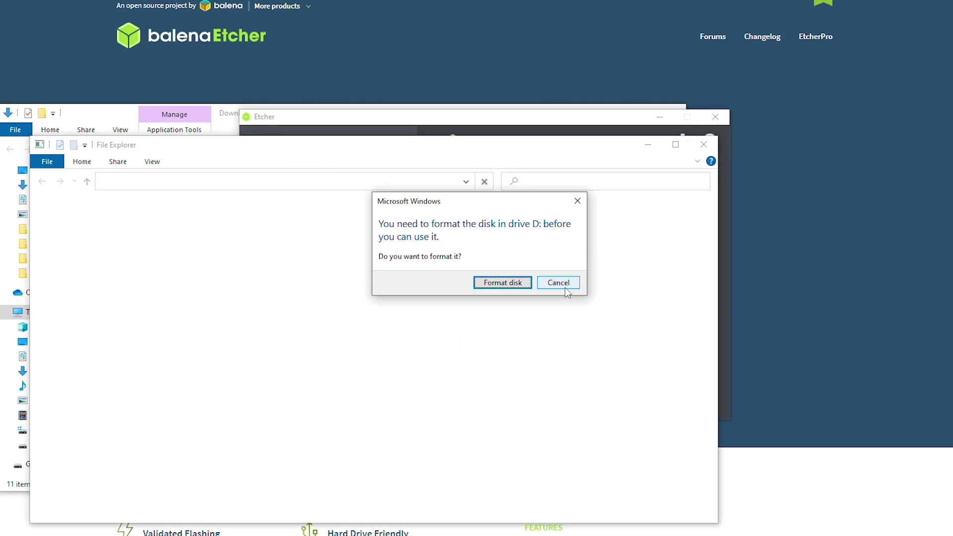
click(564, 288)
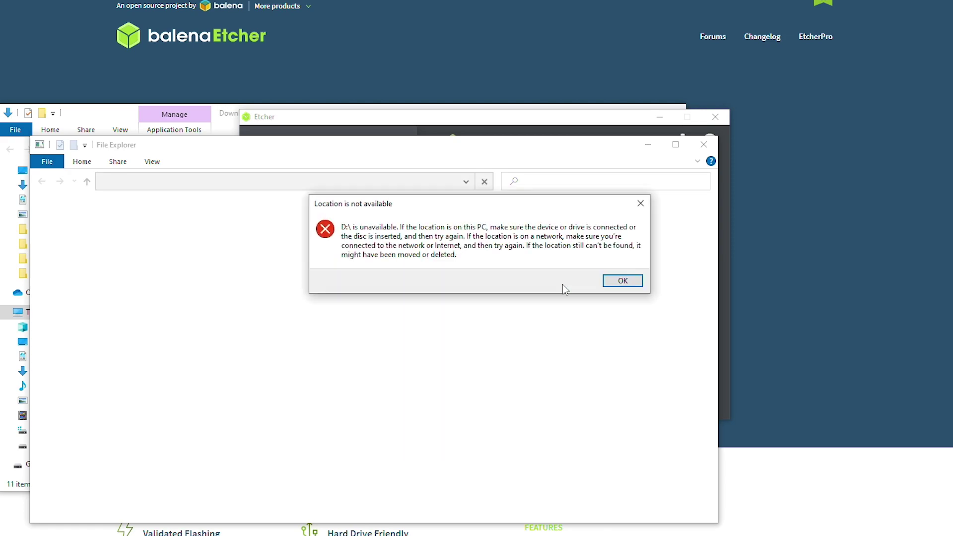
click(623, 280)
click(565, 282)
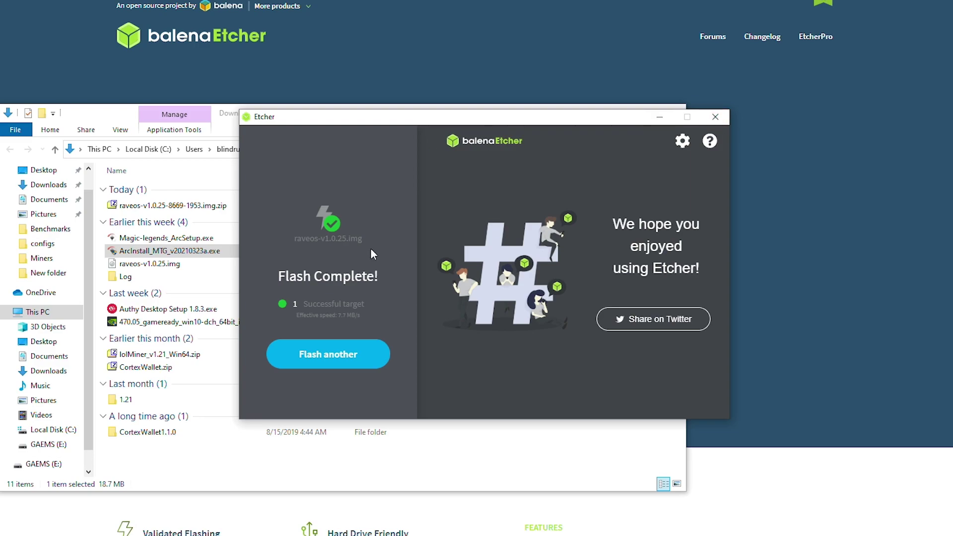
- Close balenaEtcher and dismiss Windows' format drive D prompt and location-unavailable error
click(714, 118)
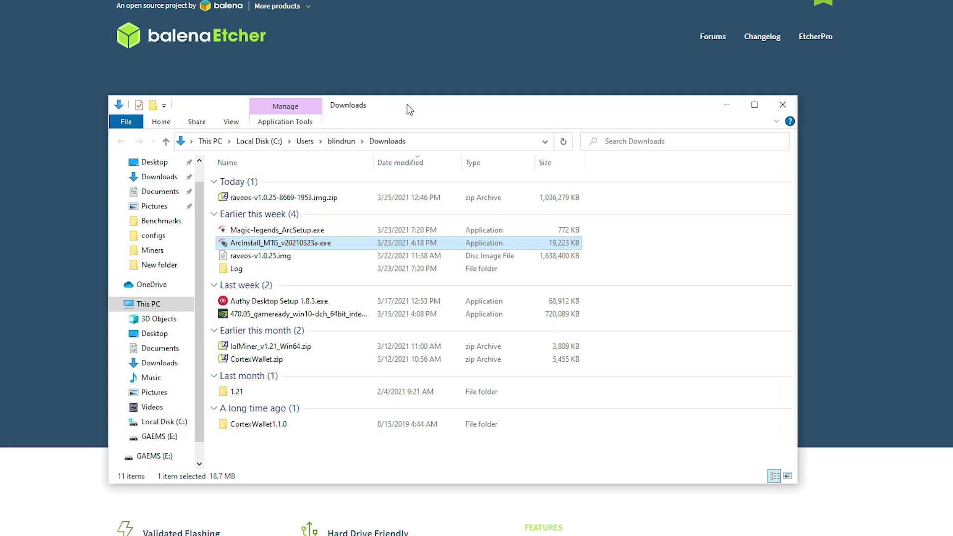
drag(407, 104, 456, 101)
scroll(231, 402, down, 1)
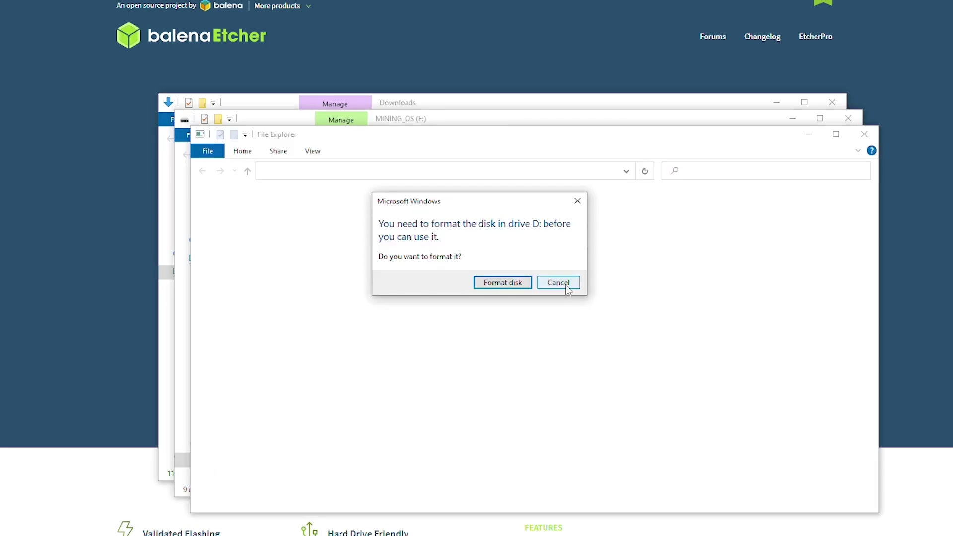
click(568, 290)
click(618, 291)
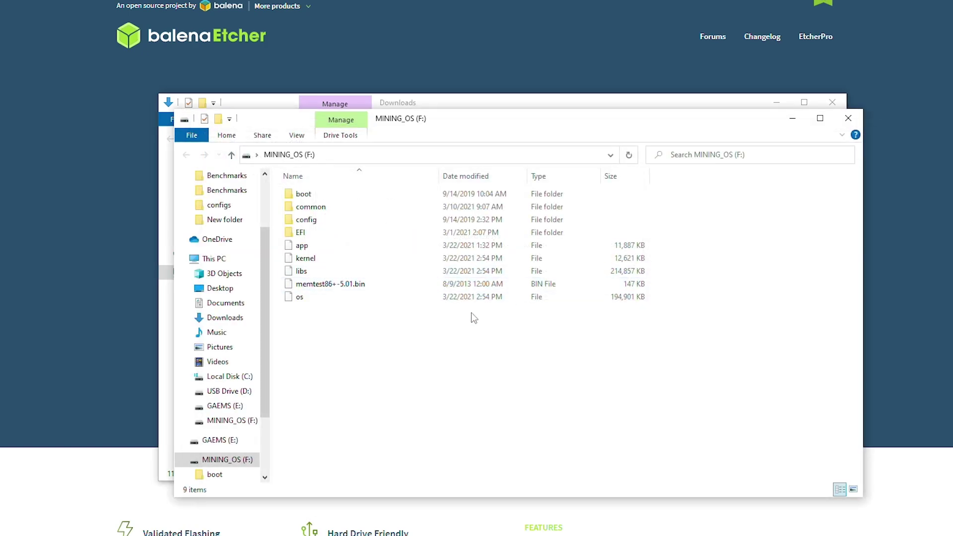
- Open the config folder on MINING_OS (F:) and select token.txt
drag(384, 132, 373, 158)
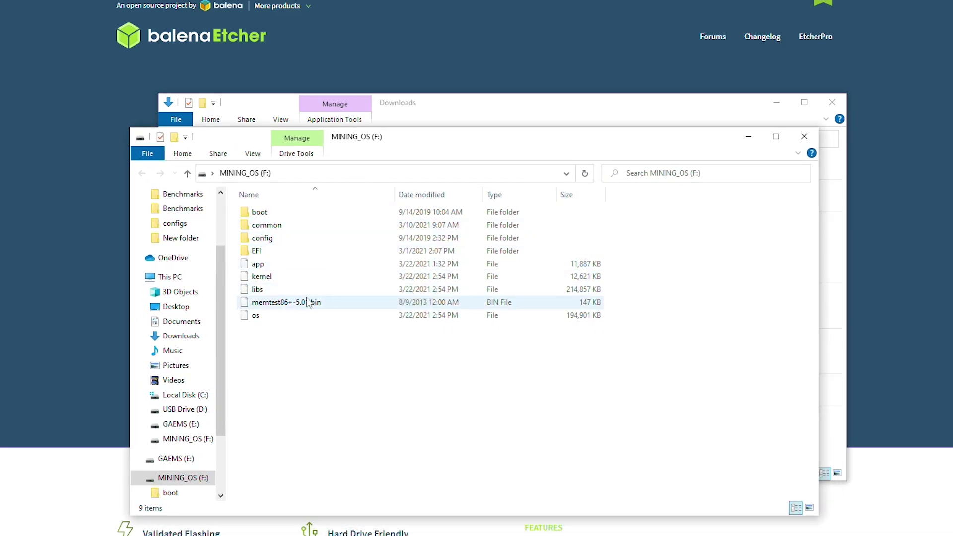
double_click(273, 240)
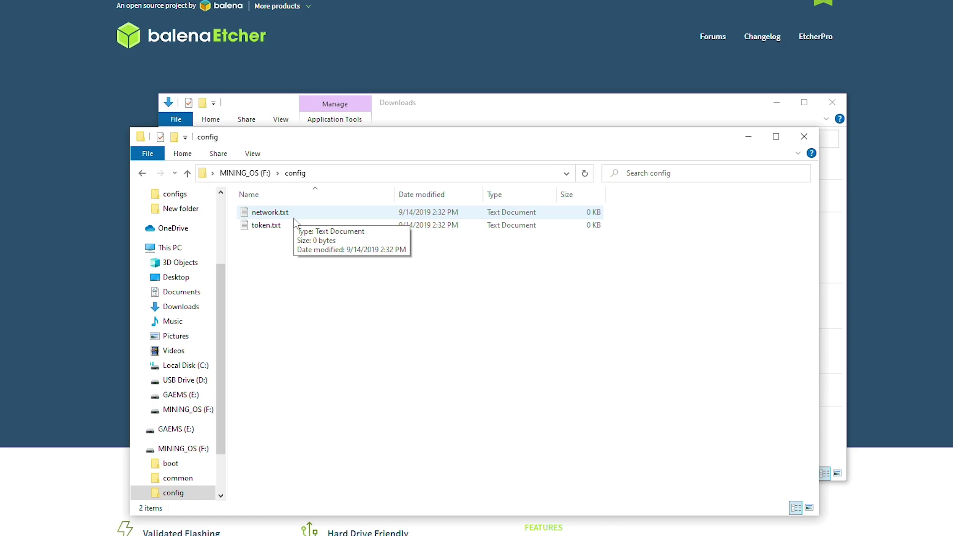
click(271, 225)
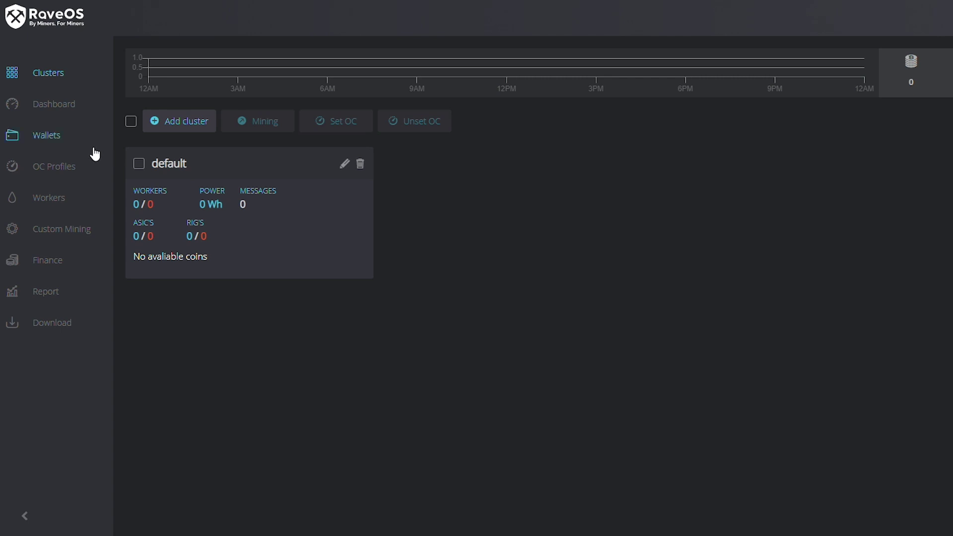
- Add a new worker named SOATTEST with description 'for video' and a worker password
click(56, 202)
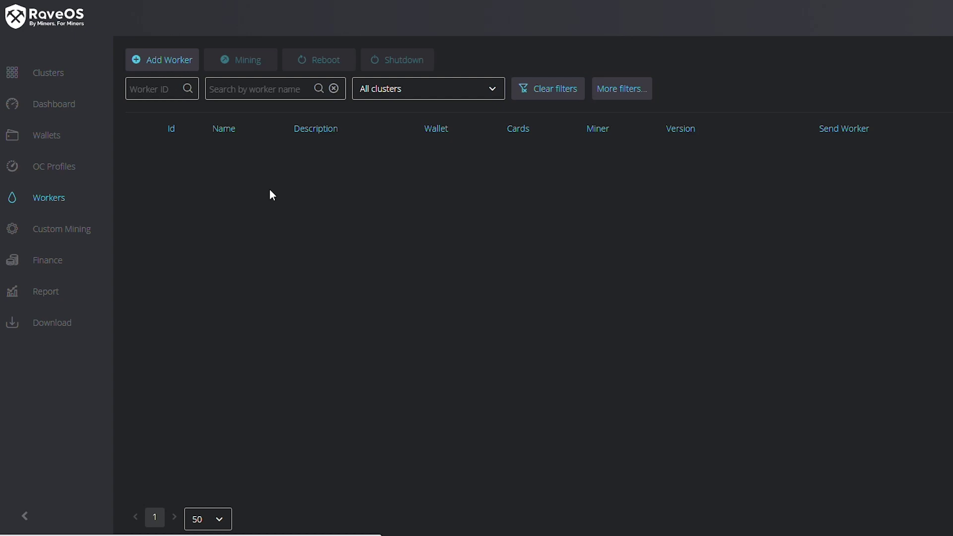
click(174, 62)
click(471, 197)
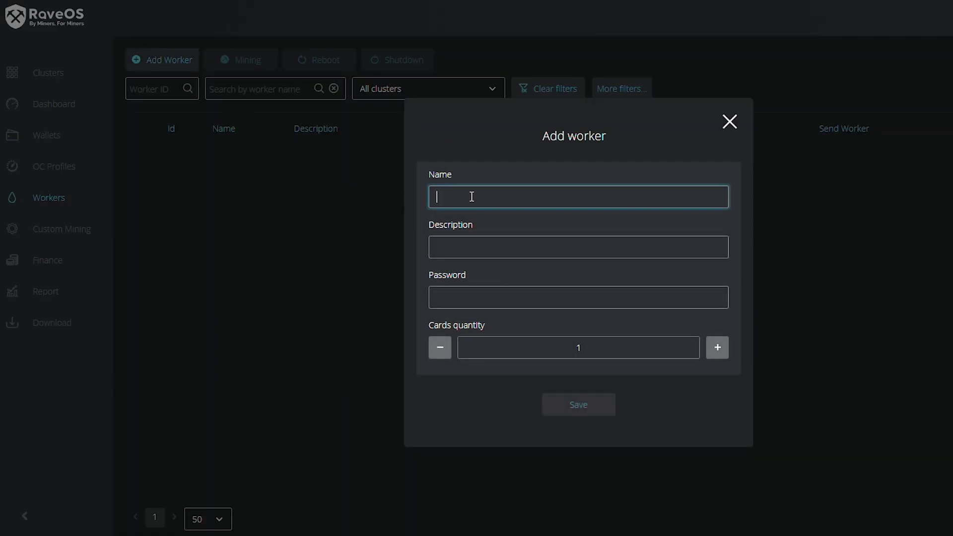
text(SOA)
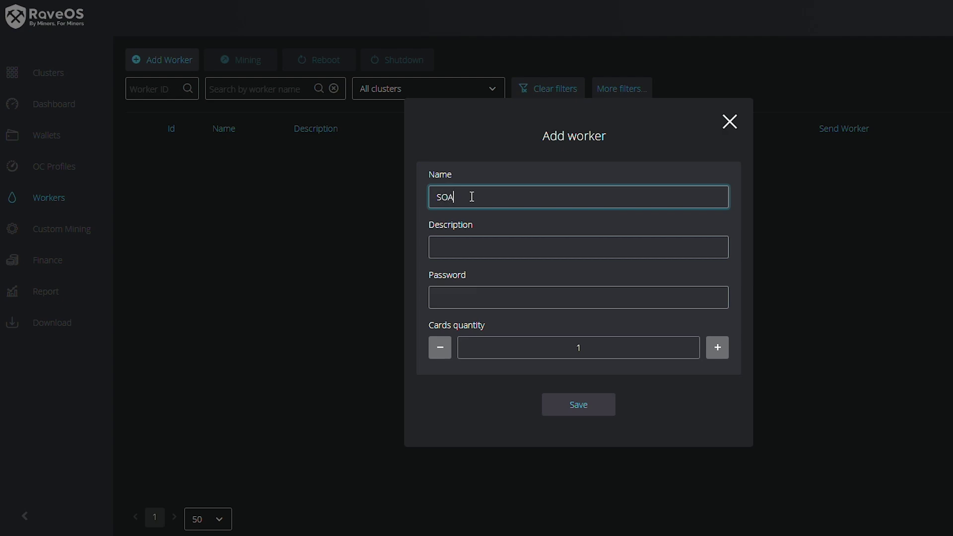
text(TTEST)
key(Tab)
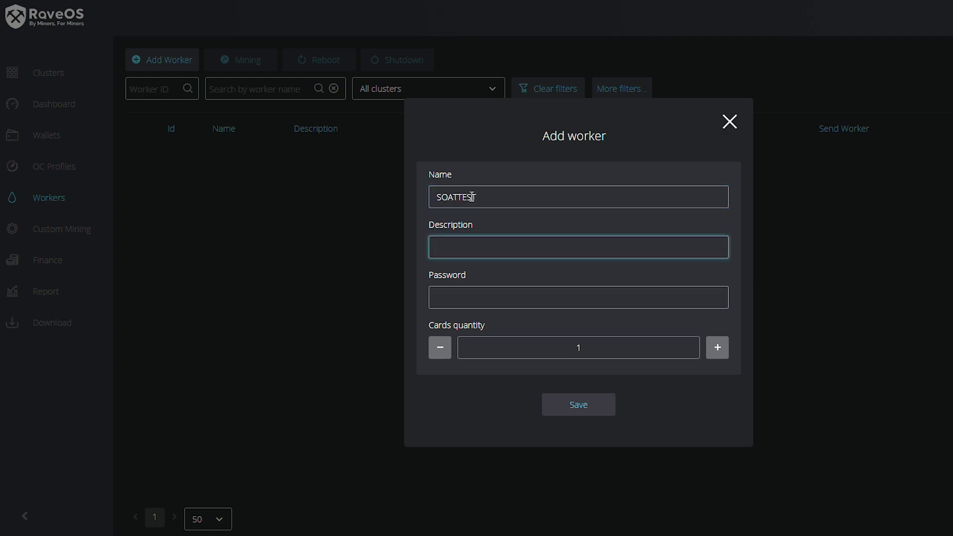
text(for video)
key(Tab)
text(1)
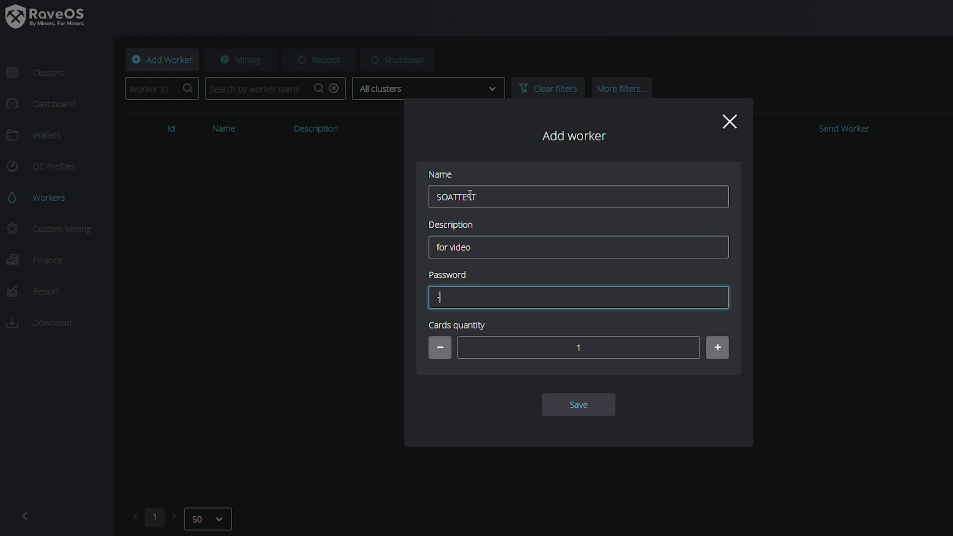
- Set the worker's cards quantity to 2, save it, and copy its worker token from System Info
click(716, 351)
click(576, 406)
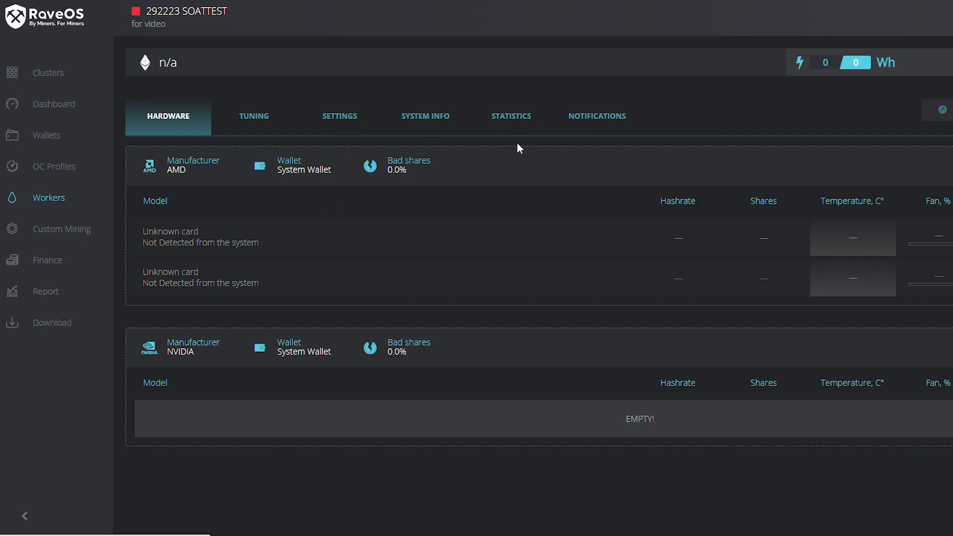
click(418, 121)
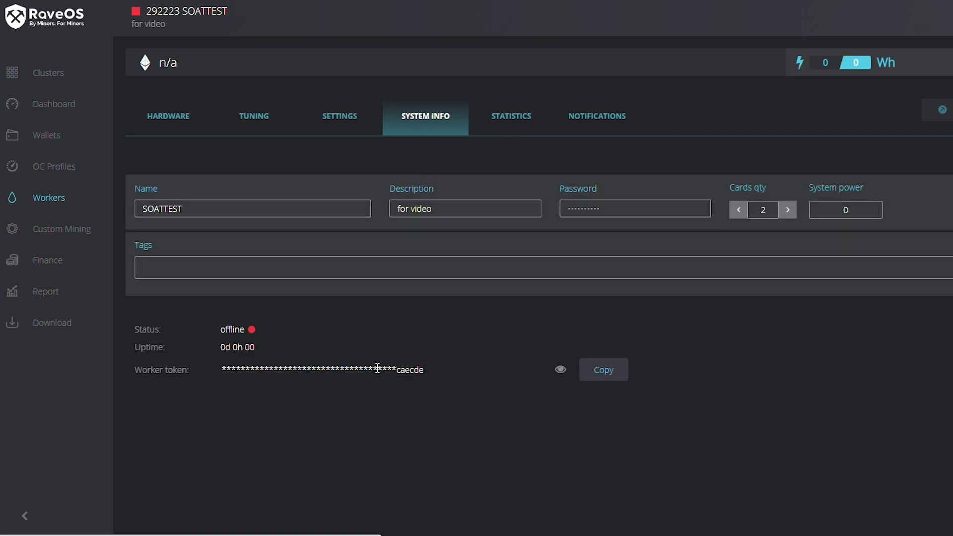
click(606, 381)
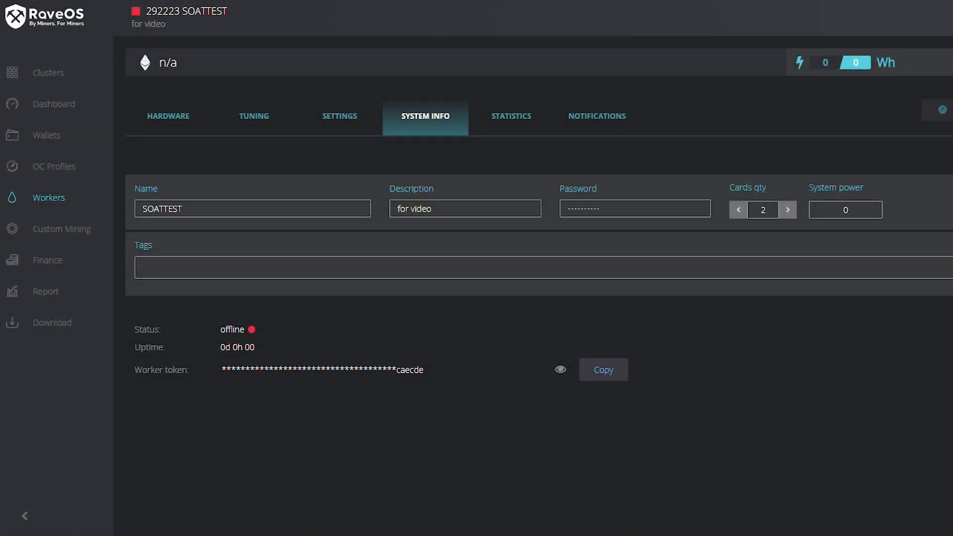
- Open token.txt from the F:\config folder and paste the copied worker token into it
mouse_move(336, 533)
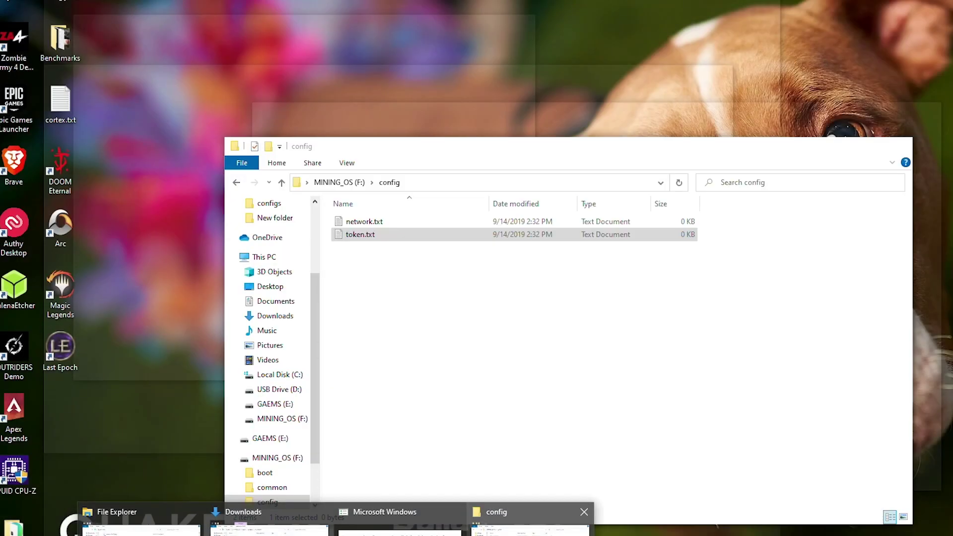
click(530, 526)
double_click(368, 237)
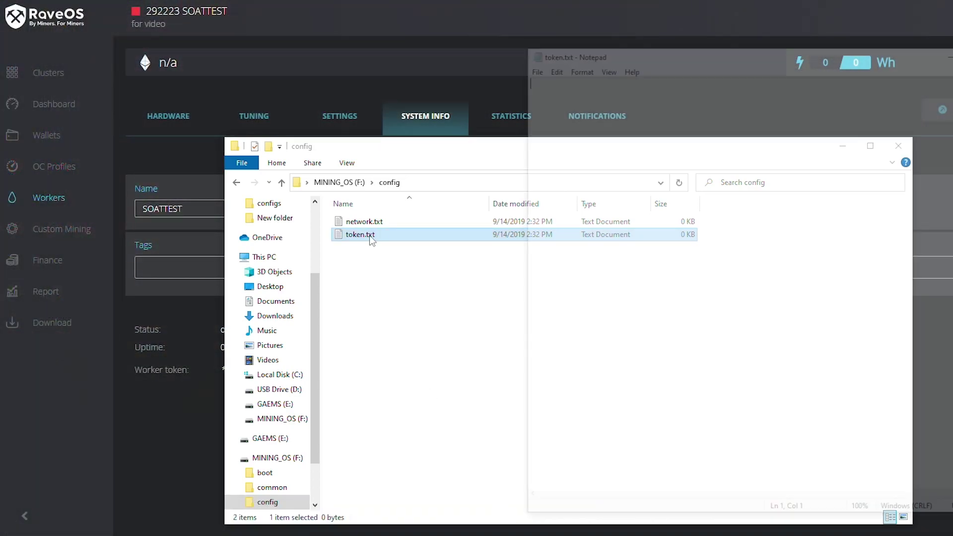
drag(638, 52, 494, 49)
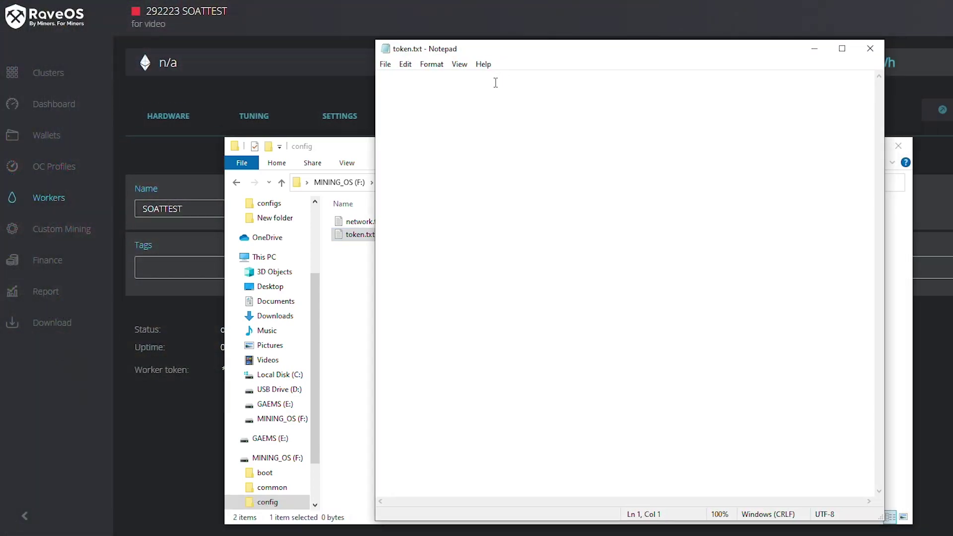
key(ctrl+v)
right_click(468, 114)
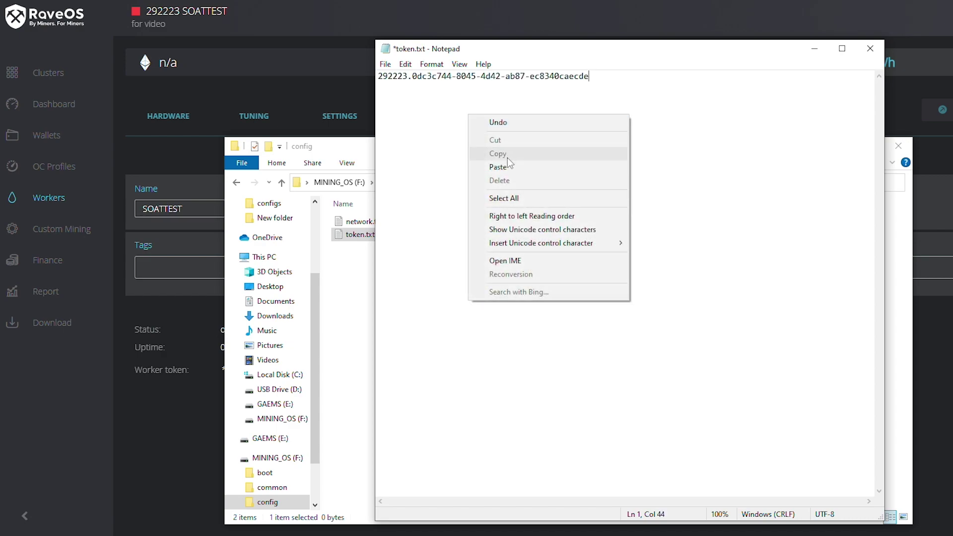
click(651, 118)
- Save token.txt with the worker token and close it
click(405, 64)
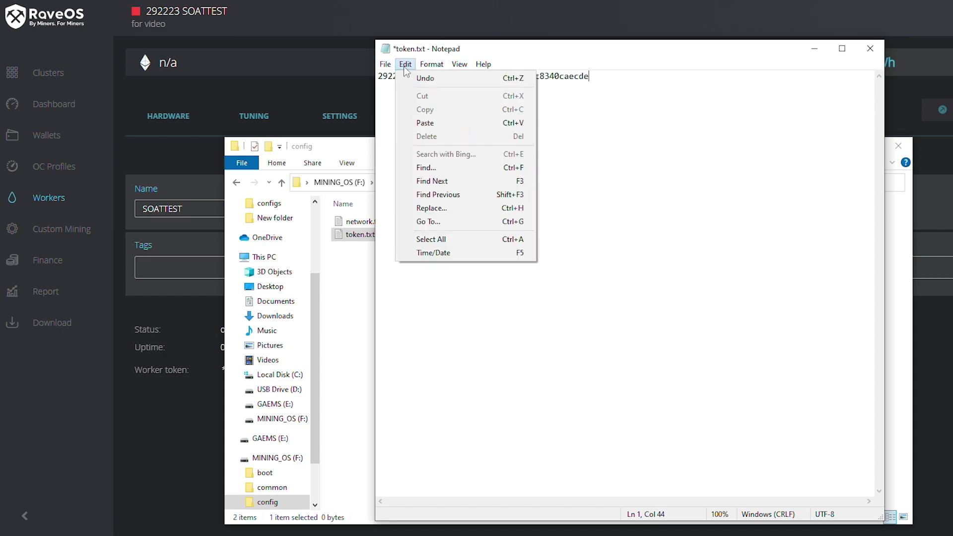
mouse_move(385, 64)
click(404, 120)
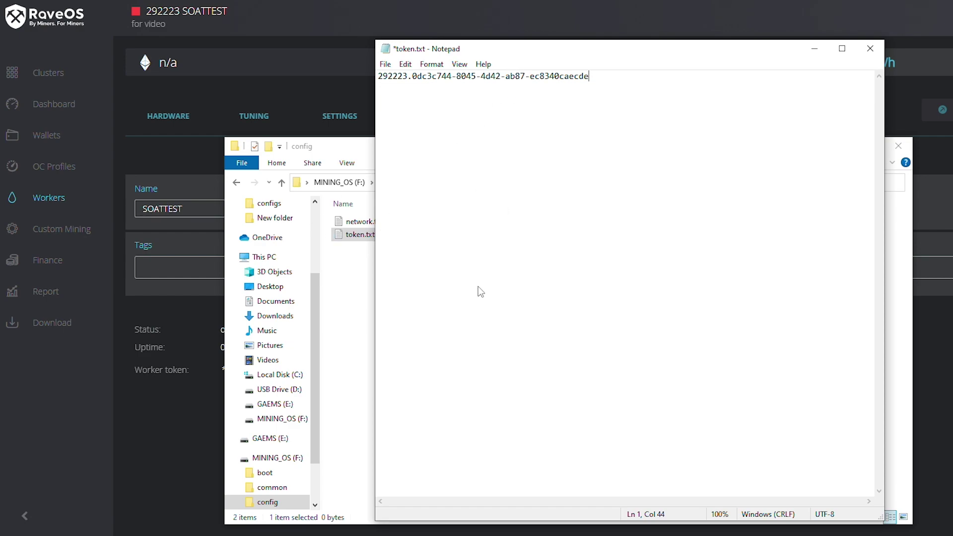
key(ctrl+s)
key(alt+F4)
- Reopen token.txt to confirm the token was saved, then close Notepad and the config folder
double_click(425, 236)
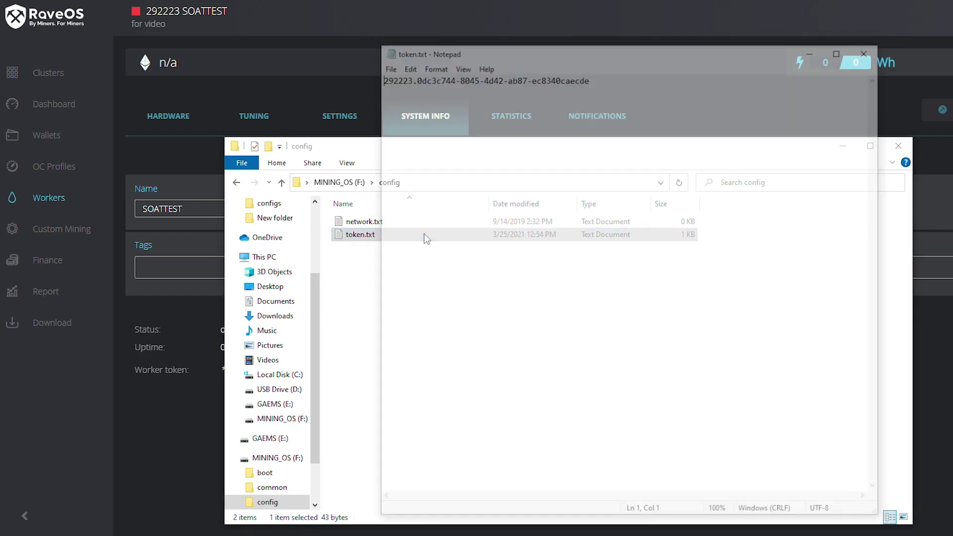
click(869, 50)
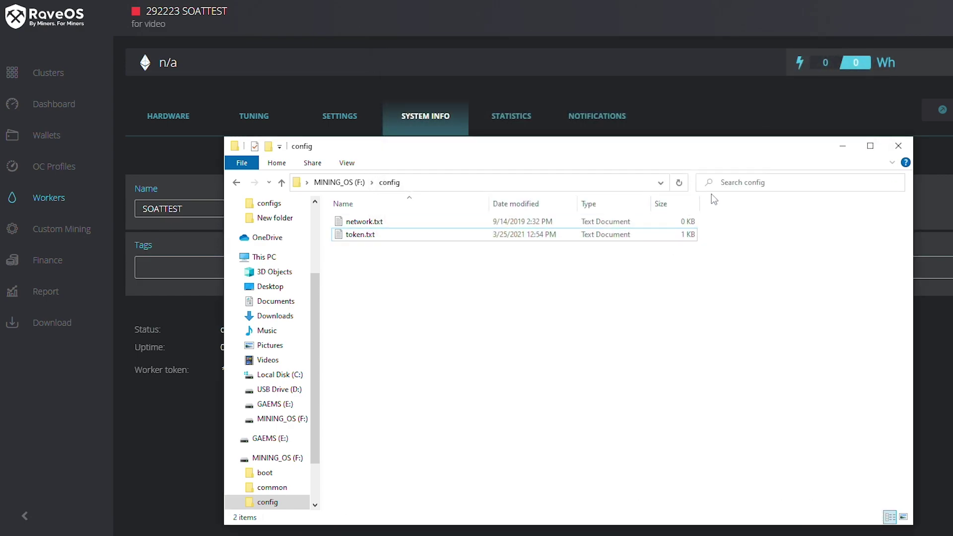
click(893, 147)
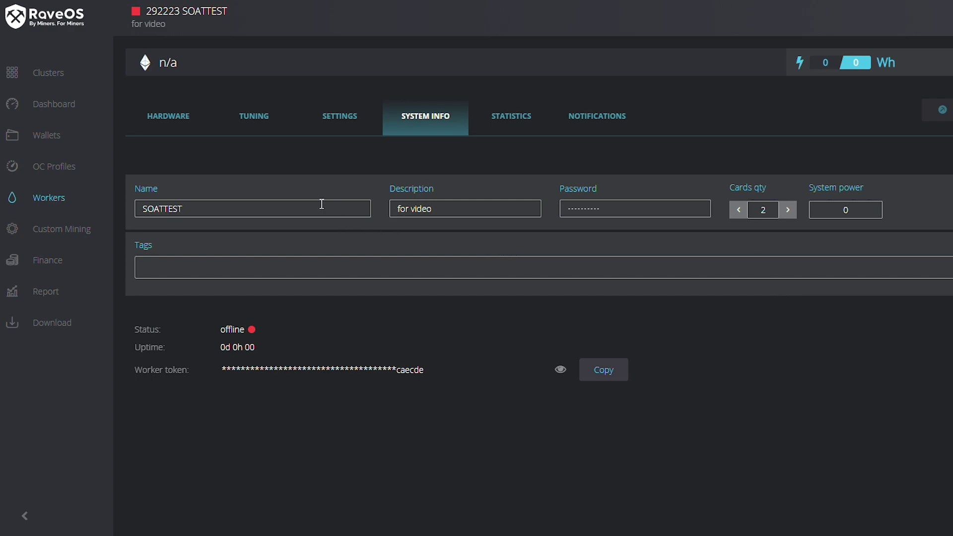
- Add a new wallet named 'Raven' from the Wallets page
click(47, 139)
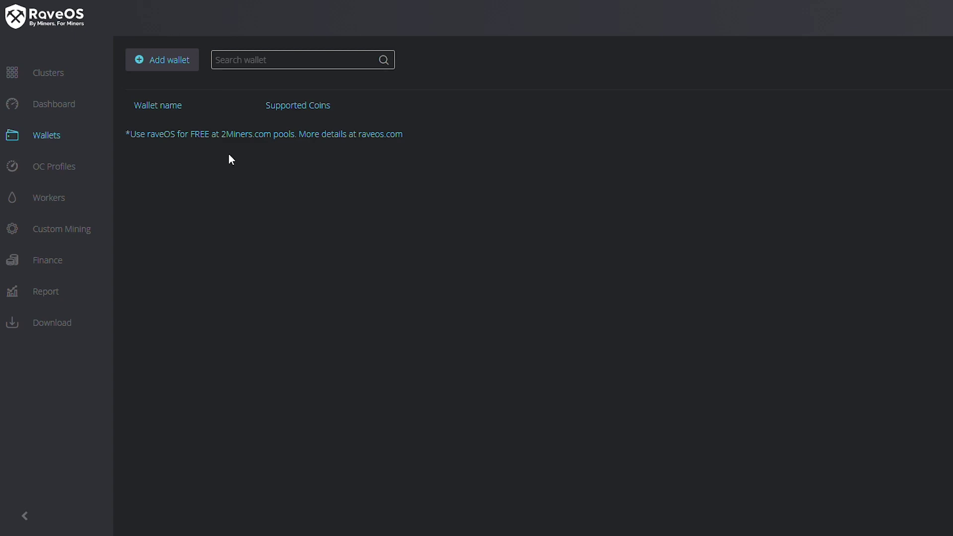
click(171, 60)
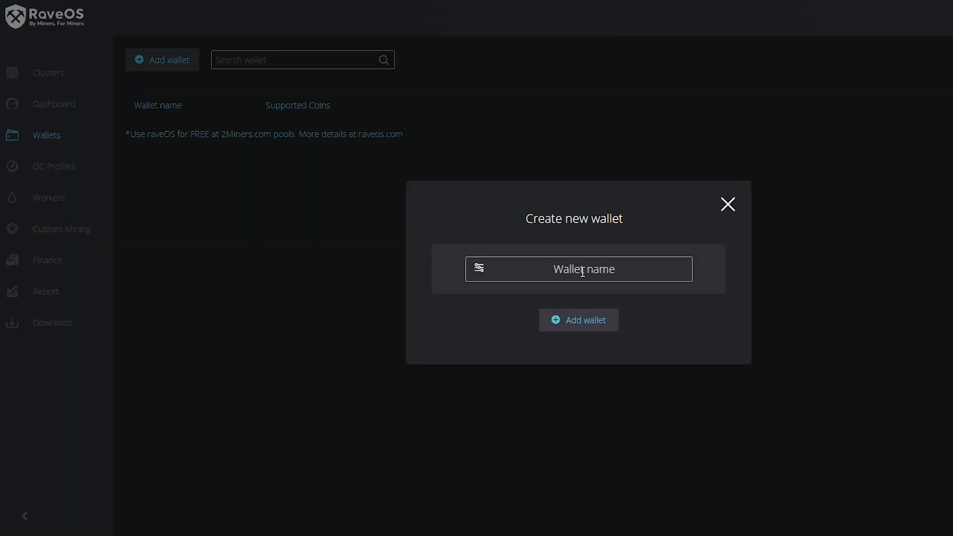
click(582, 272)
text(Raven)
click(586, 323)
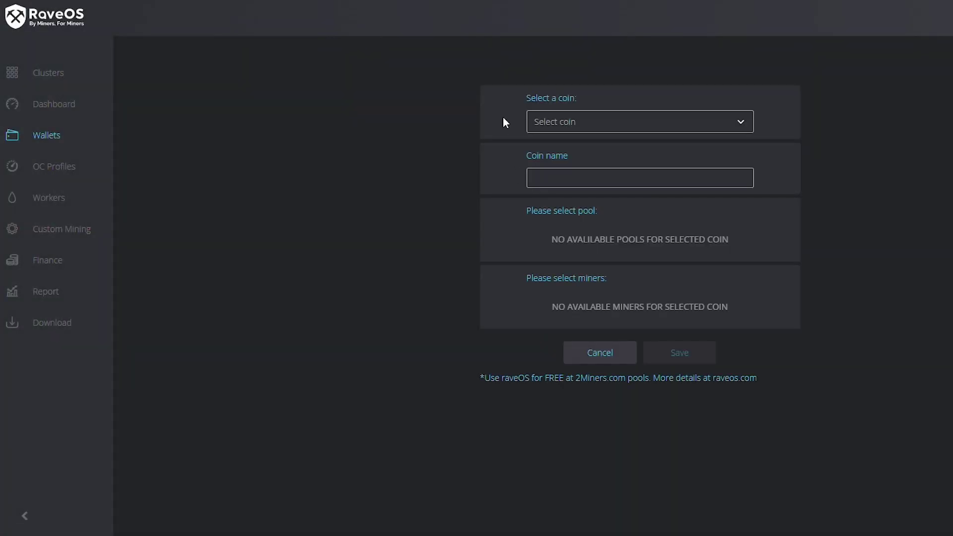
- Set coin Ravencoin, pool 2miners with US SSL us-rvn.2miners.com:16060, then focus the Wallet field
click(569, 125)
text(rvn)
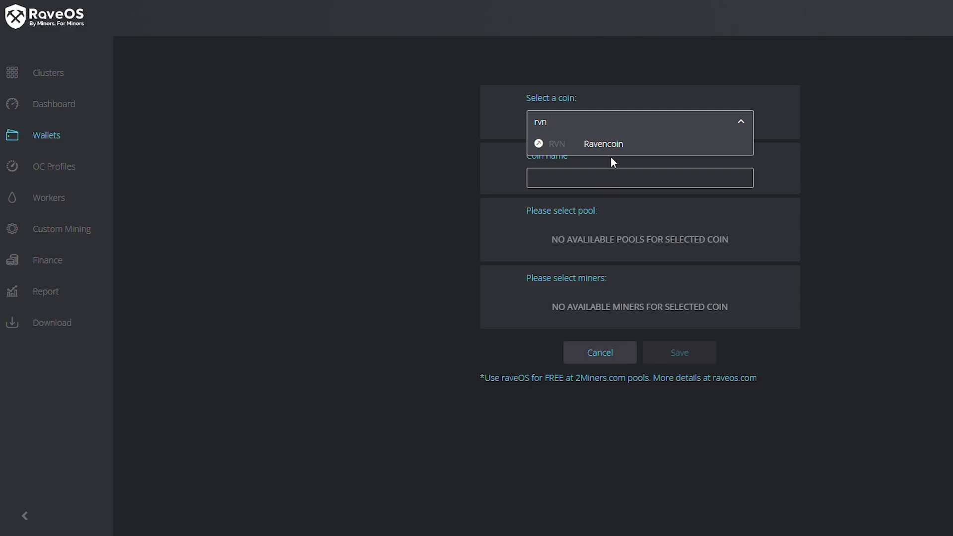
click(608, 149)
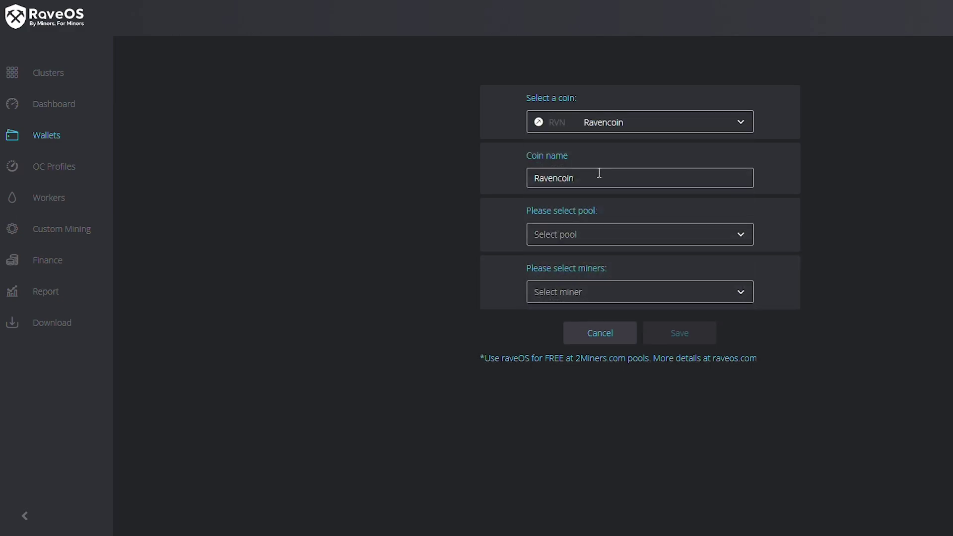
click(588, 233)
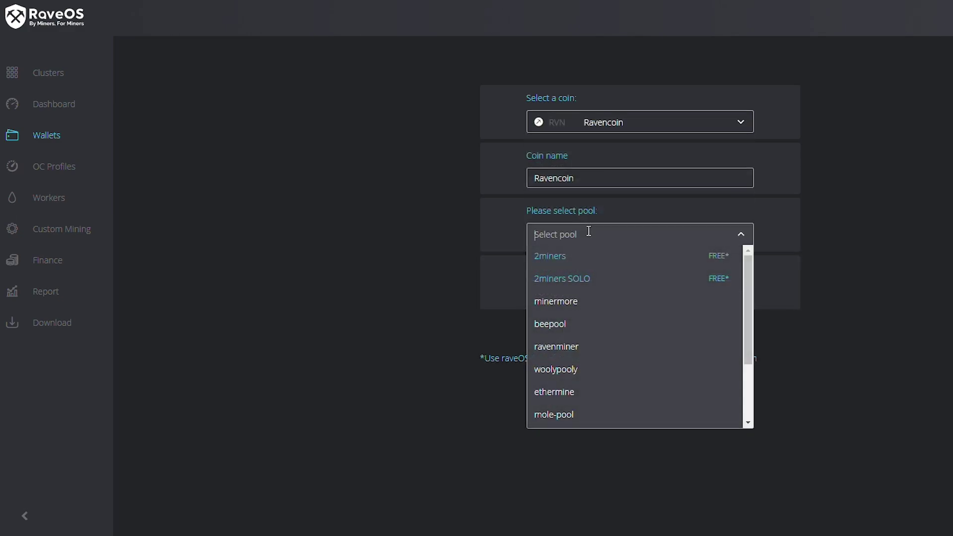
click(582, 257)
scroll(610, 291, down, 3)
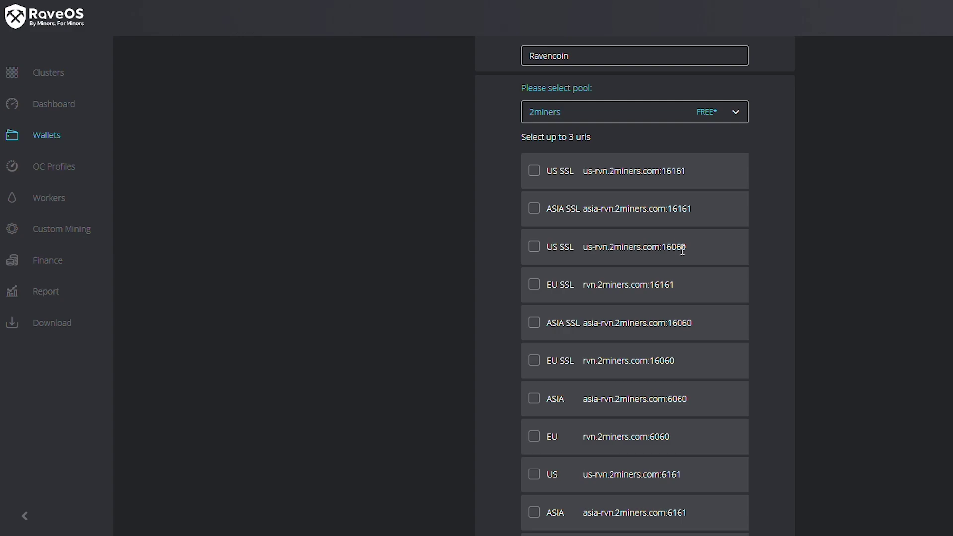
click(534, 246)
scroll(608, 233, down, 1)
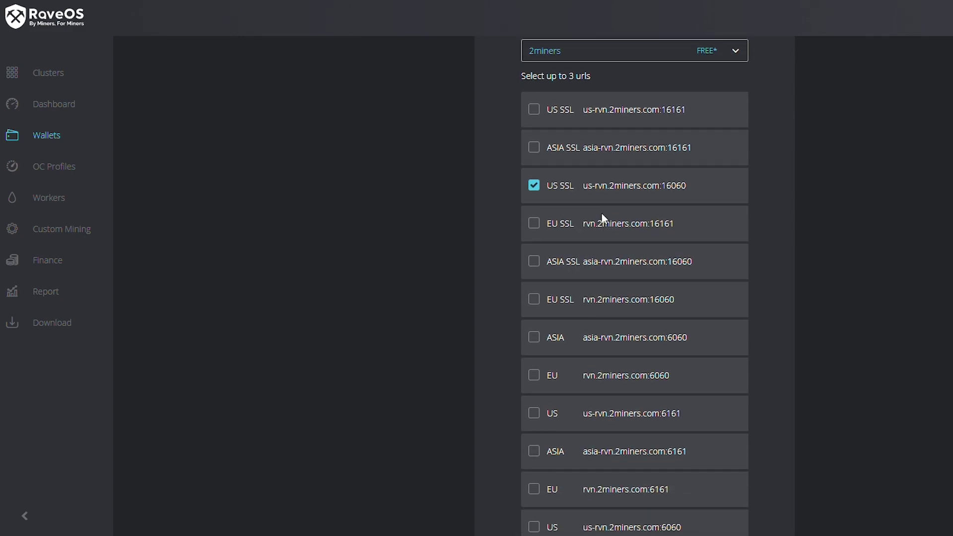
scroll(576, 221, down, 1)
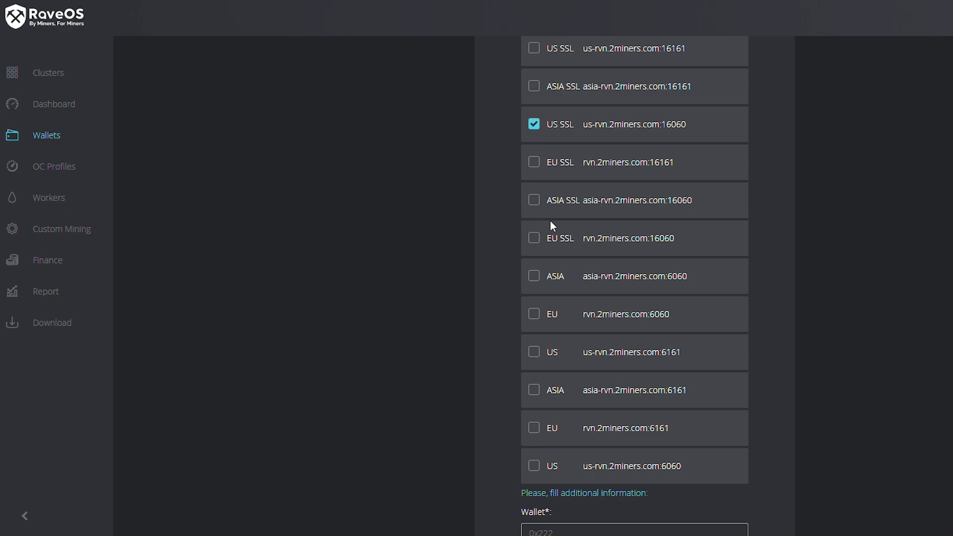
scroll(610, 313, down, 4)
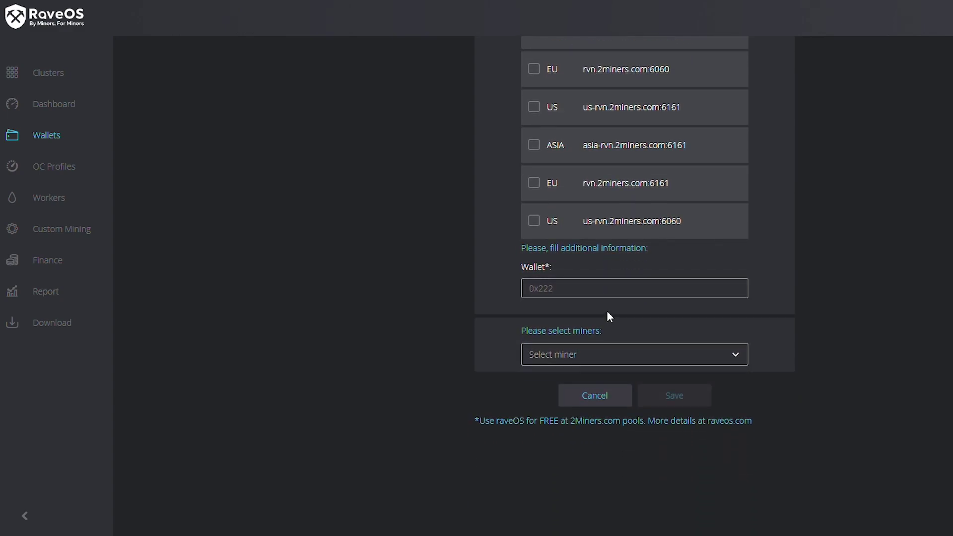
click(591, 290)
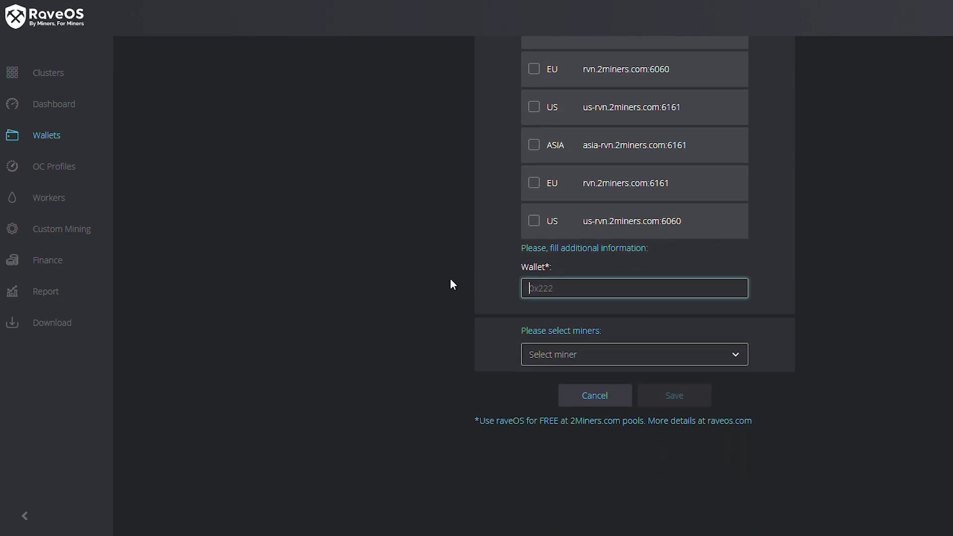
- Search Google for 'ravencoin donation' in a new tab and copy getravencoin.org's donation address
key(ctrl+t)
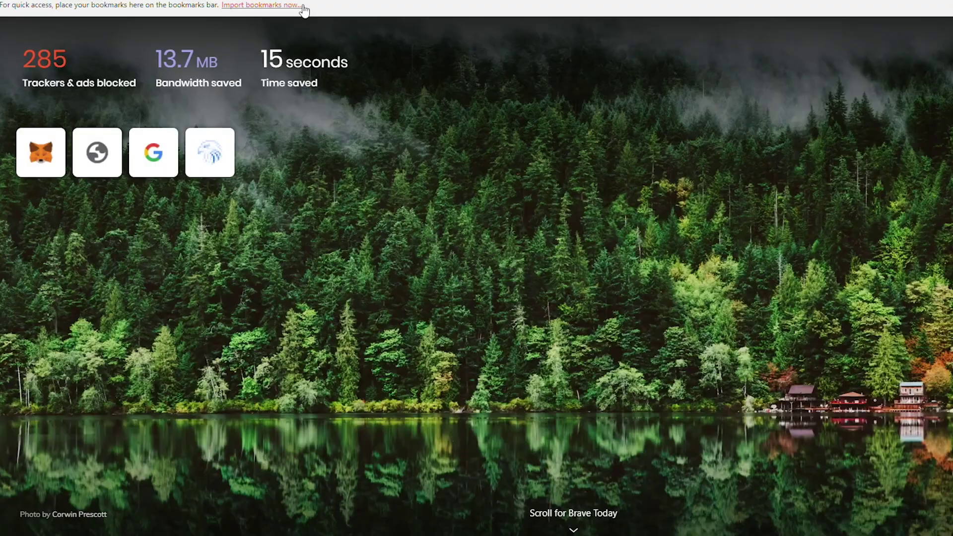
text(ravenc)
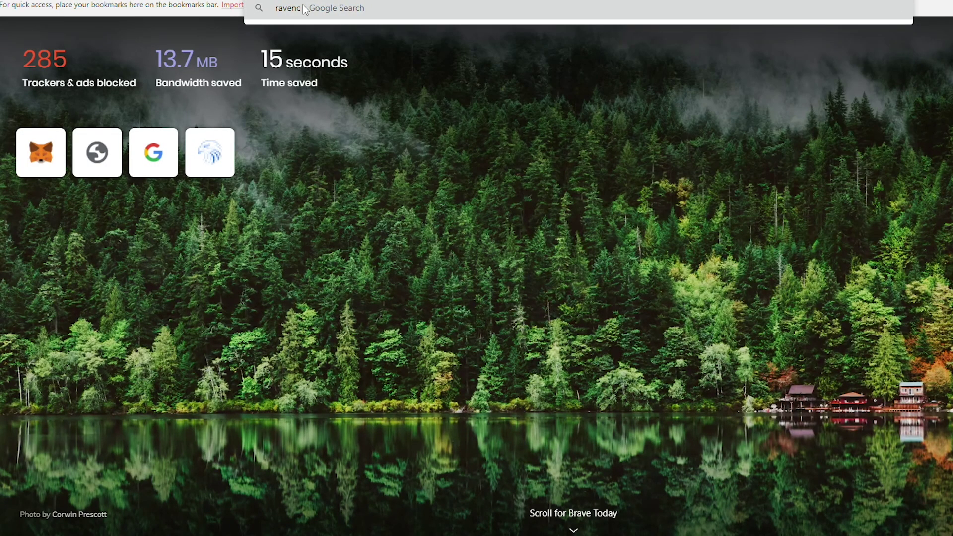
text(oin donation)
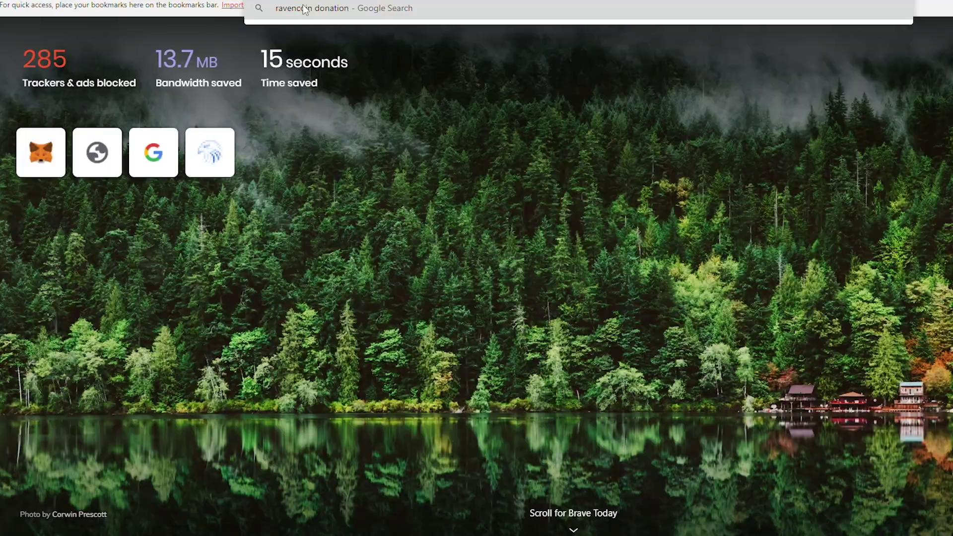
key(Return)
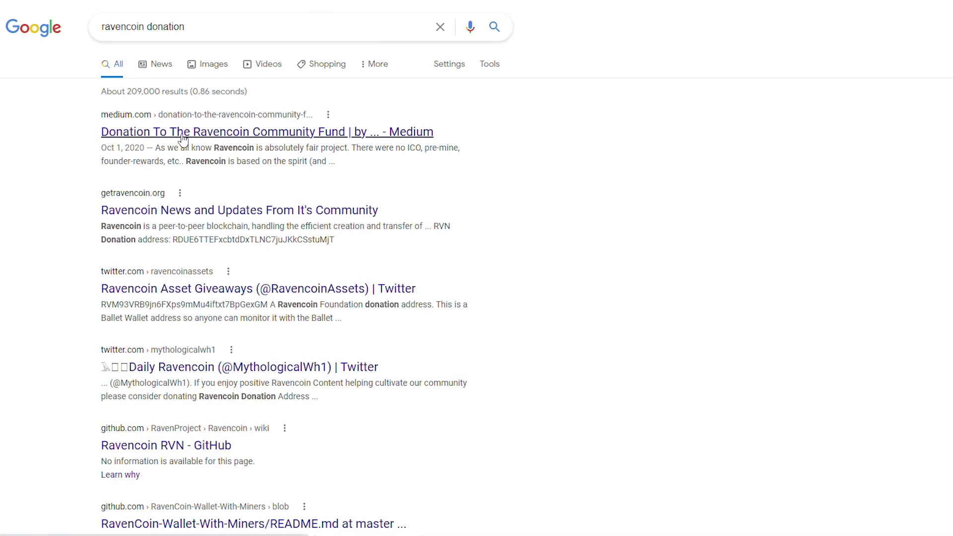
drag(335, 240, 171, 241)
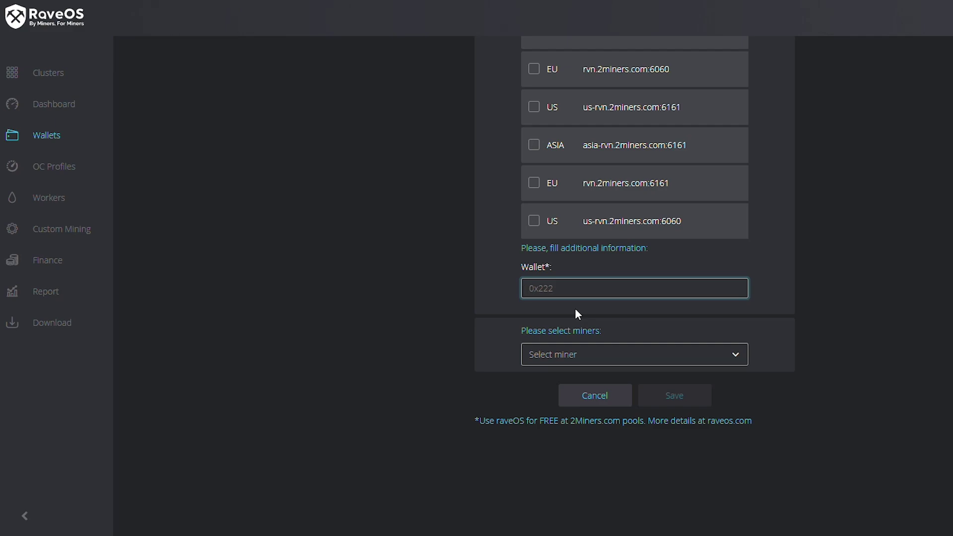
- Paste the donation address as the Raven wallet, pick Teamredminer 0.8.1.1, and save
text(RDUE6TTEFxcbtdDxTLNC7juJKkCSstuMjT)
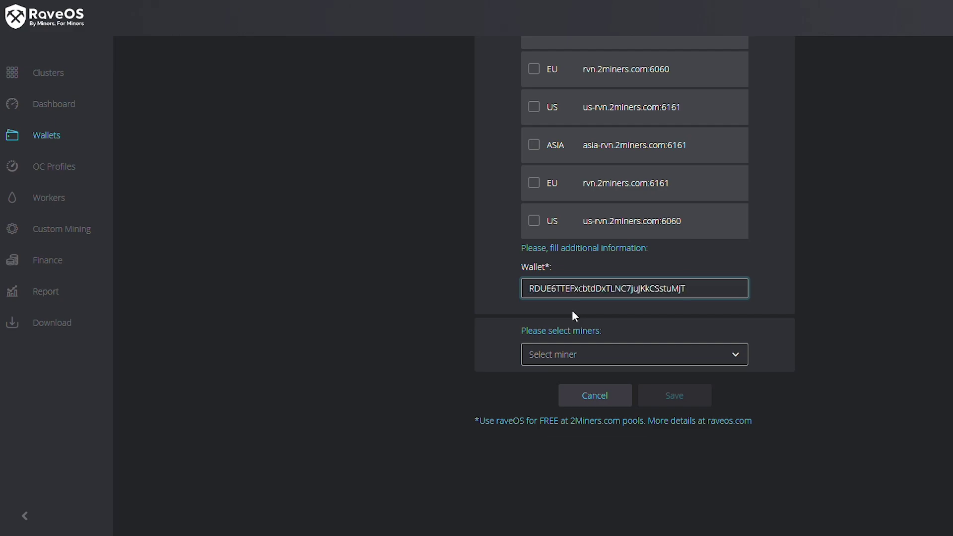
click(566, 354)
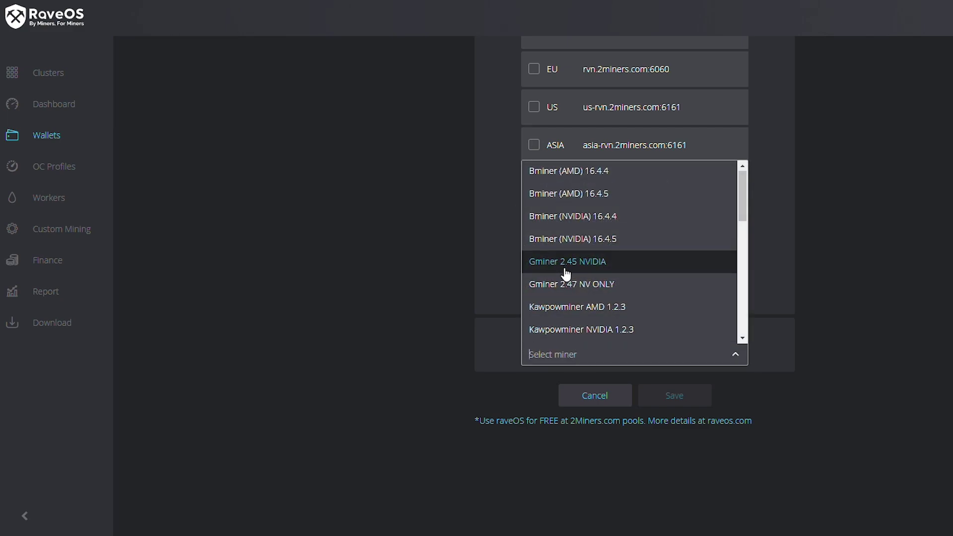
scroll(570, 278, down, 6)
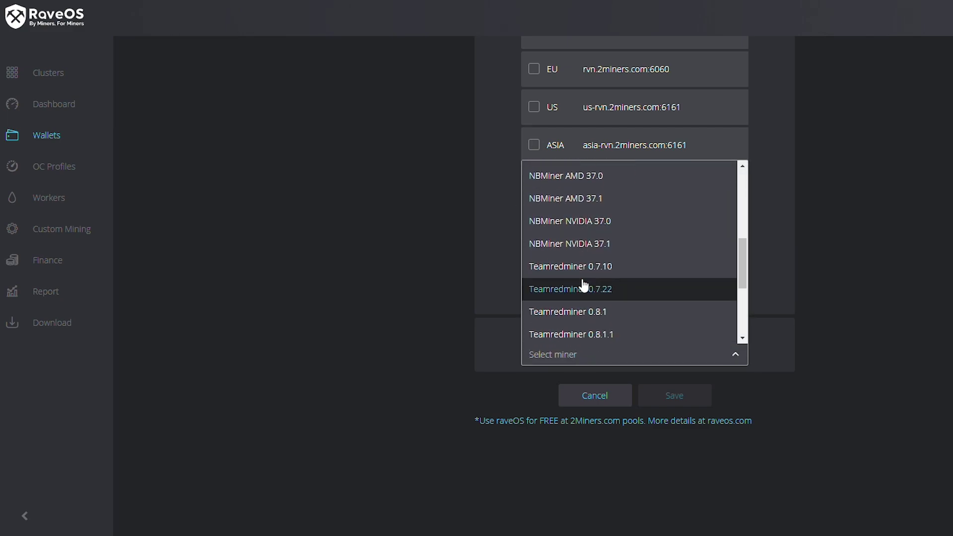
scroll(608, 288, down, 3)
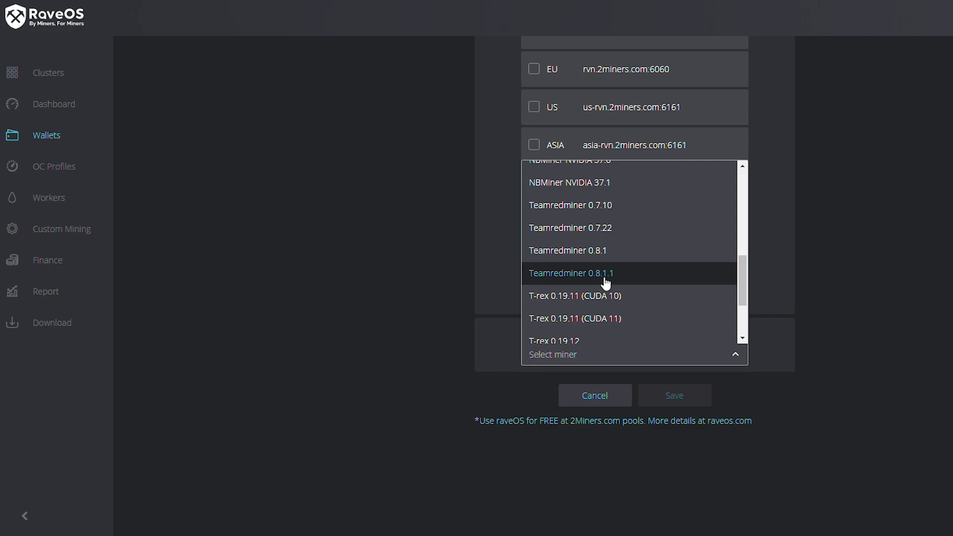
click(636, 279)
scroll(437, 237, down, 1)
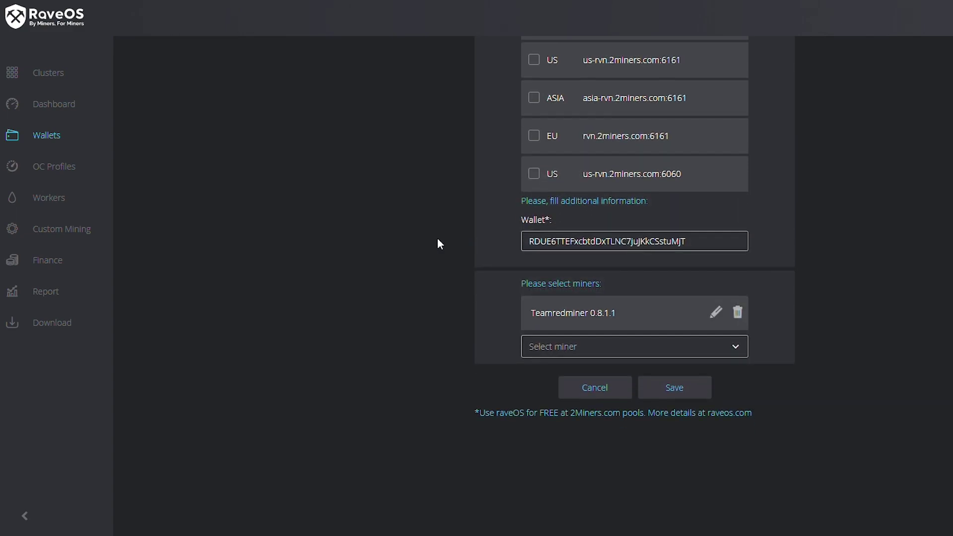
click(667, 372)
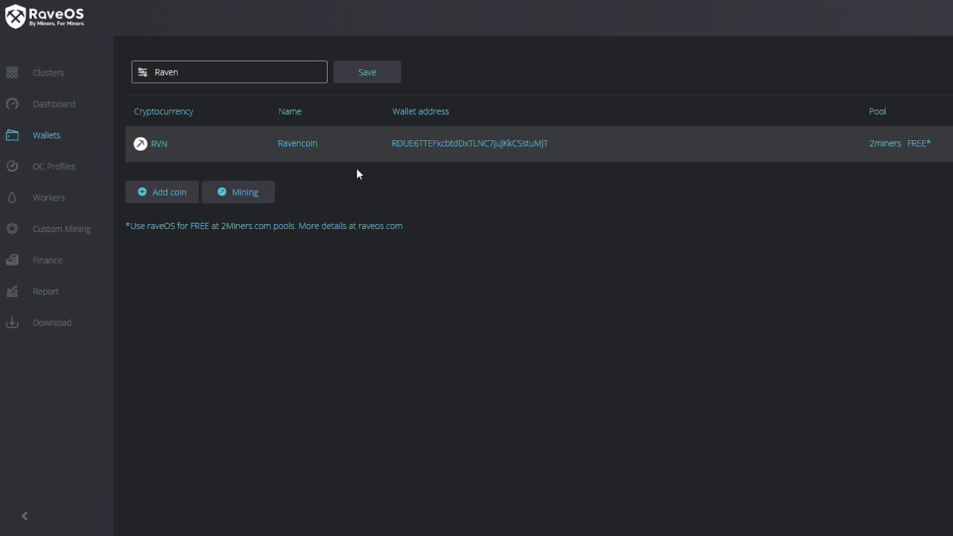
- Show the Workers list with SOATTEST, then bring up the Windows Start menu
click(71, 203)
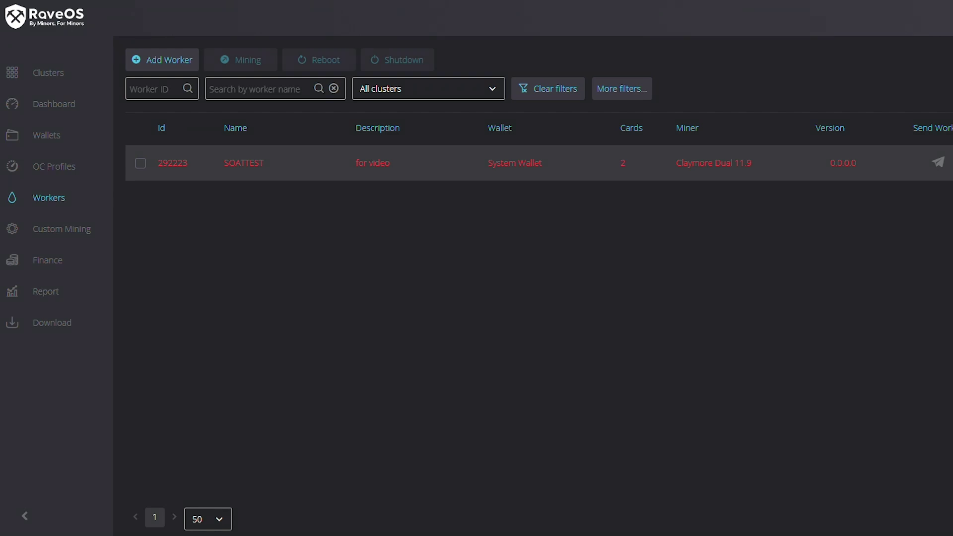
key(super)
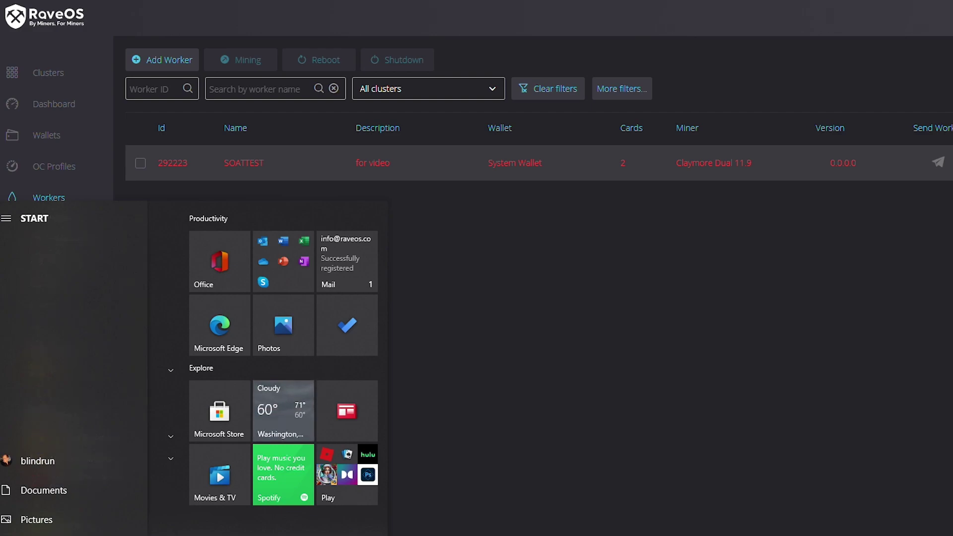
- Restart the PC from the Start menu's power options to reach the RaveOS Bootloader
click(9, 535)
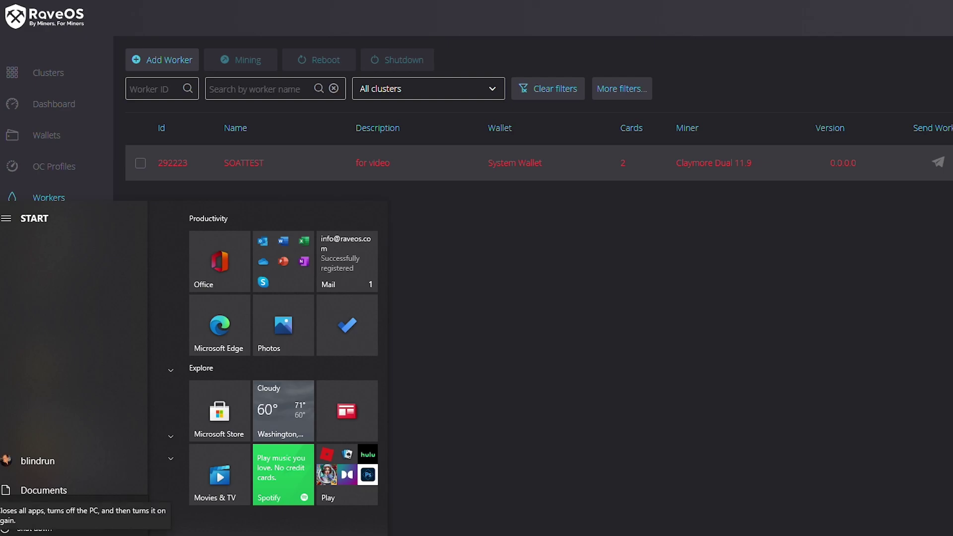
click(20, 533)
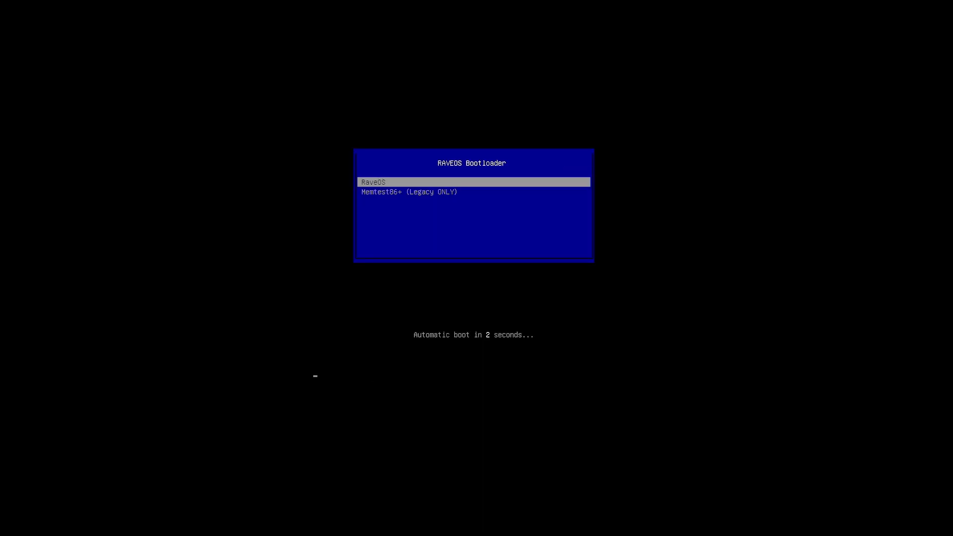
- Boot the RaveOS entry immediately from the RAVEOS Bootloader
key(Return)
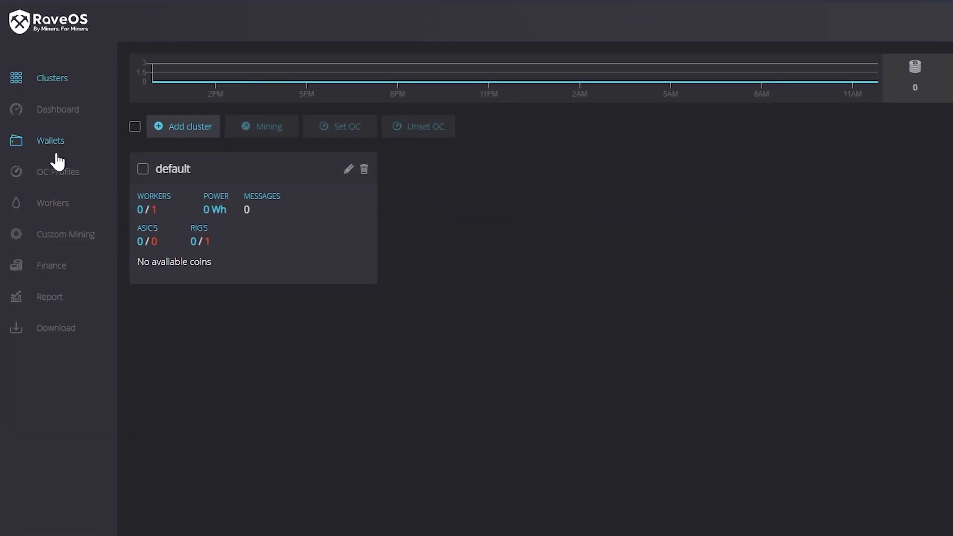
- Apply wallet Raven, coin Ravencoin FREE and miner Teamredminer 0.8.1.1 to SOATTEST via Mining
click(58, 211)
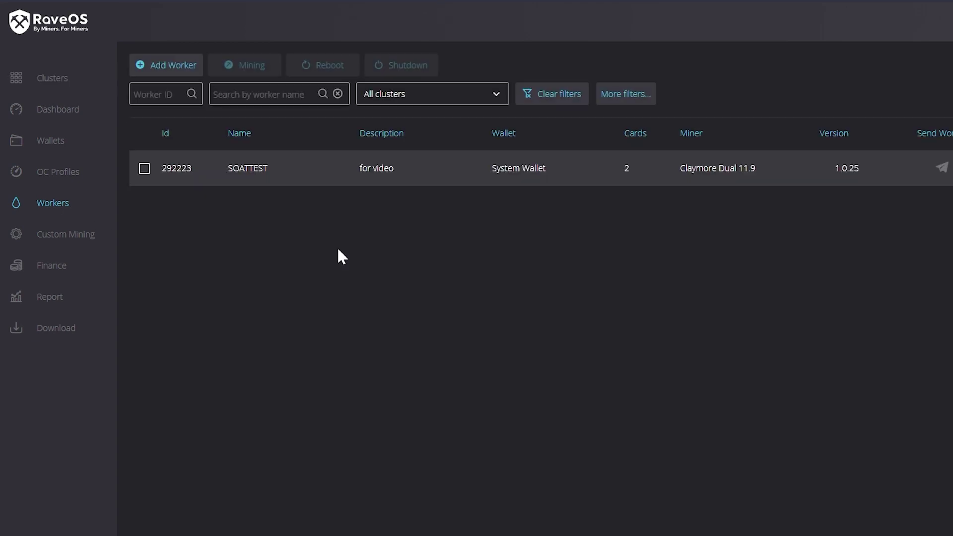
click(144, 168)
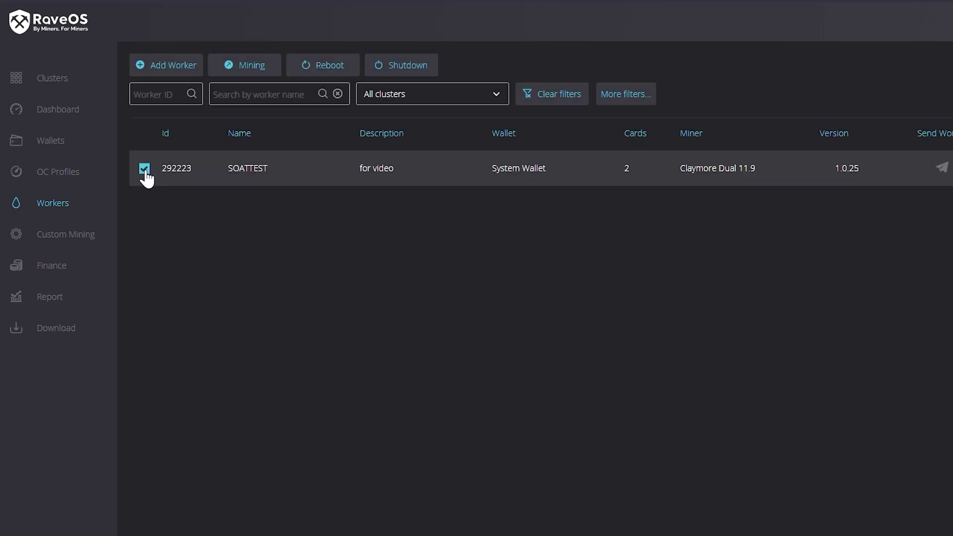
click(251, 68)
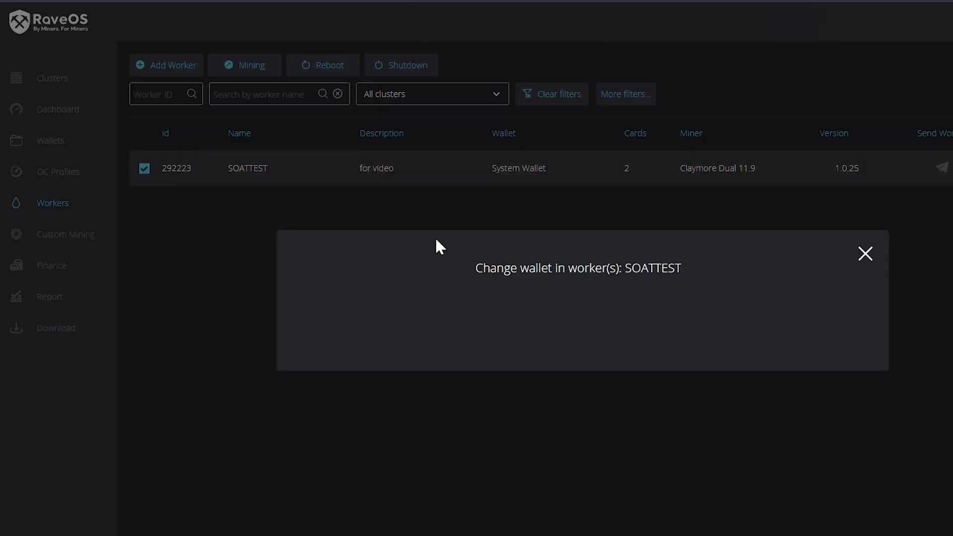
click(460, 316)
click(405, 334)
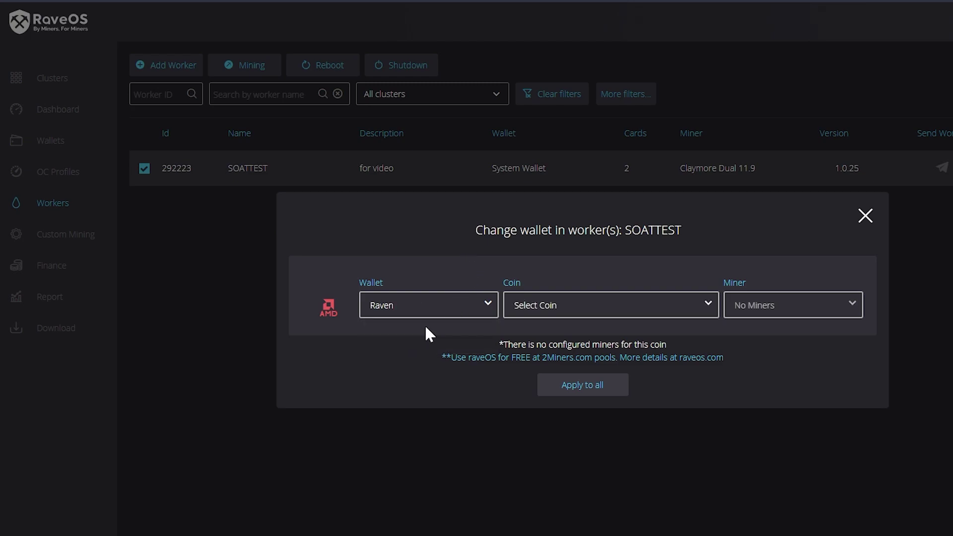
click(597, 316)
click(577, 338)
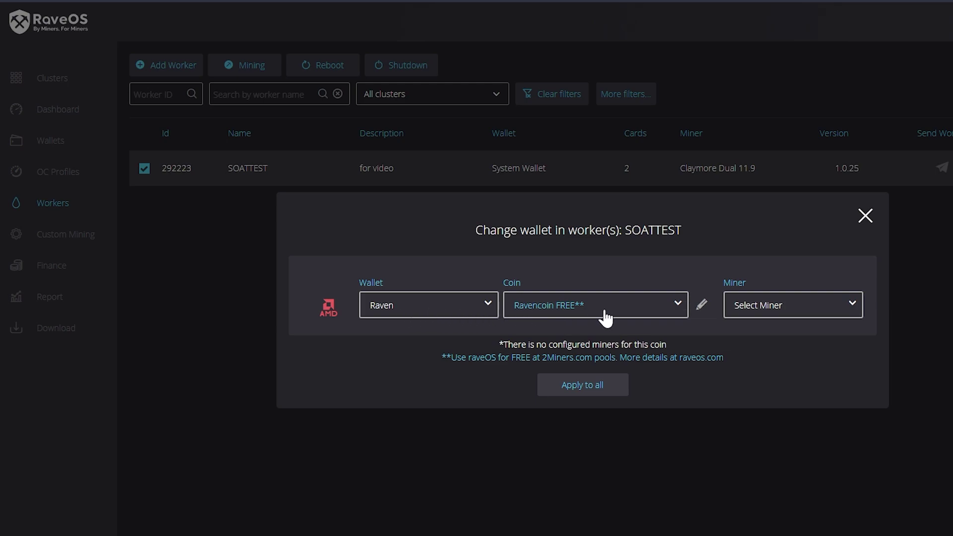
click(805, 316)
click(773, 345)
click(581, 391)
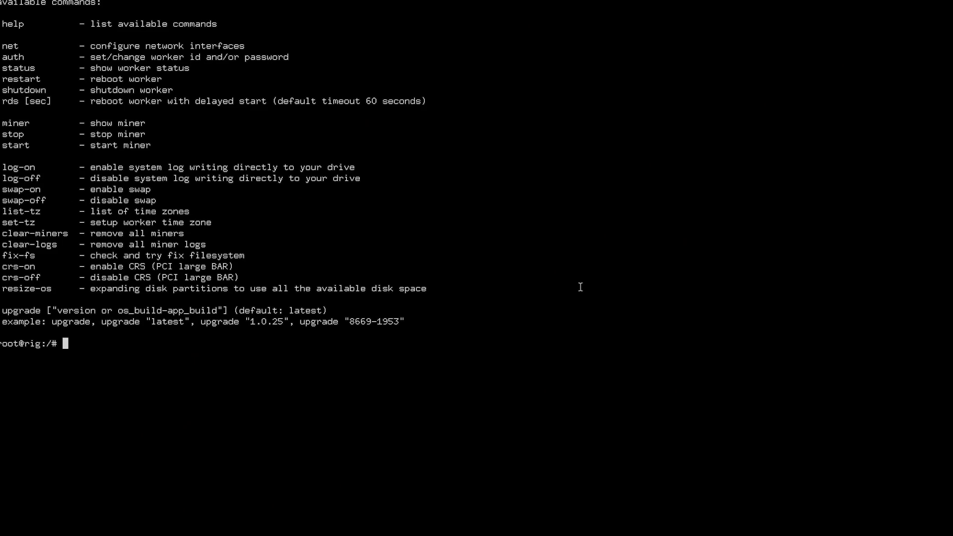
- Run the 'miner' command at the rig's root prompt to check mining status
text(miner)
key(Return)
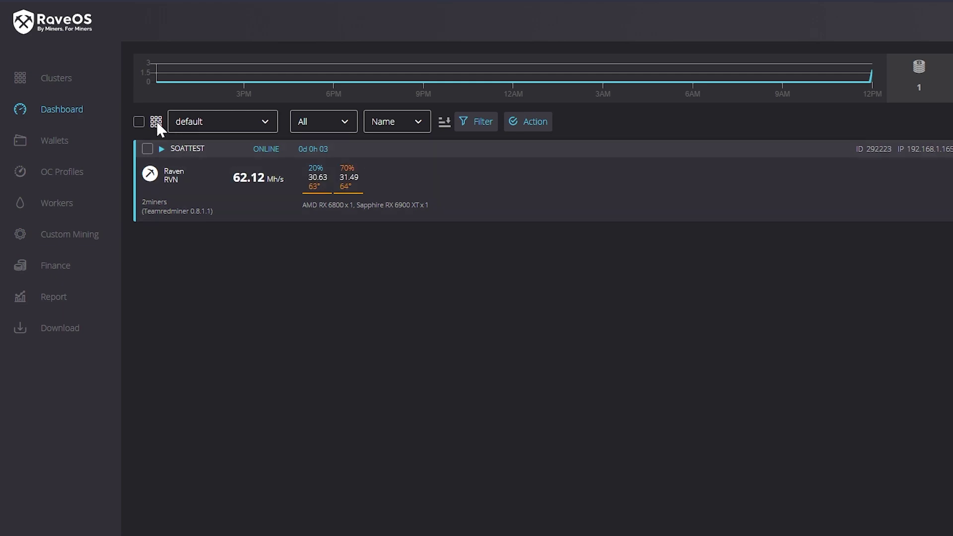
- Open SOATTEST's details from the Dashboard and show its TUNING overclock table
click(188, 150)
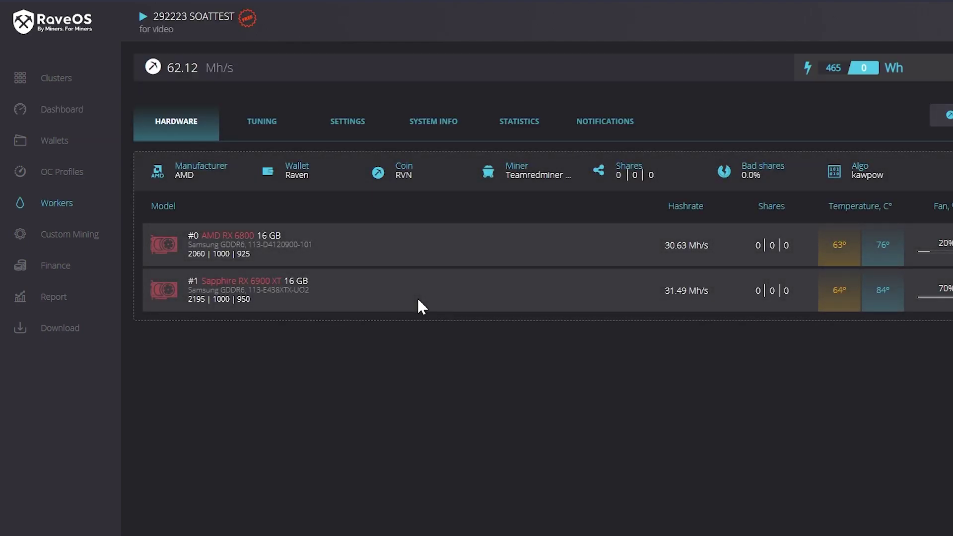
click(270, 124)
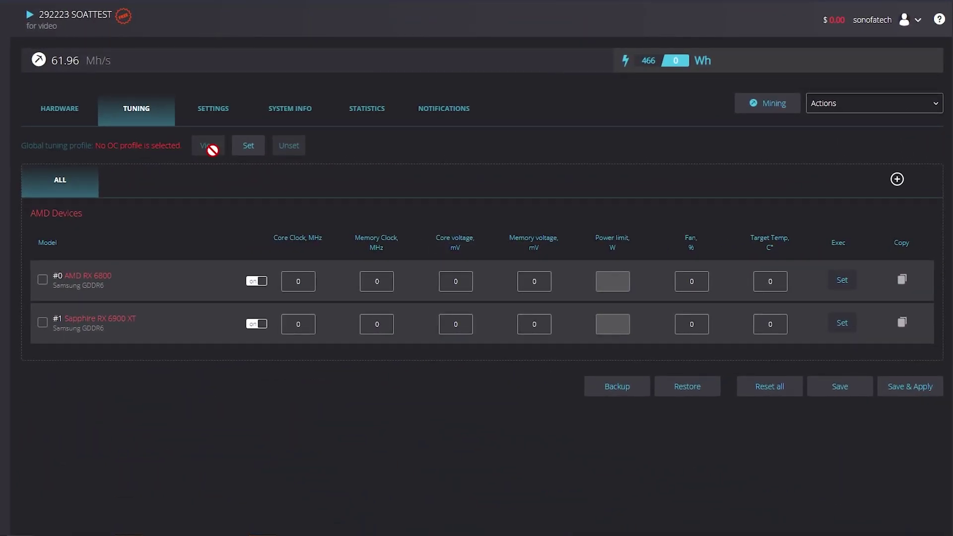
- Turn on the Two Factor Authentification (2FA) toggle on the profile's SECURITY tab
click(914, 20)
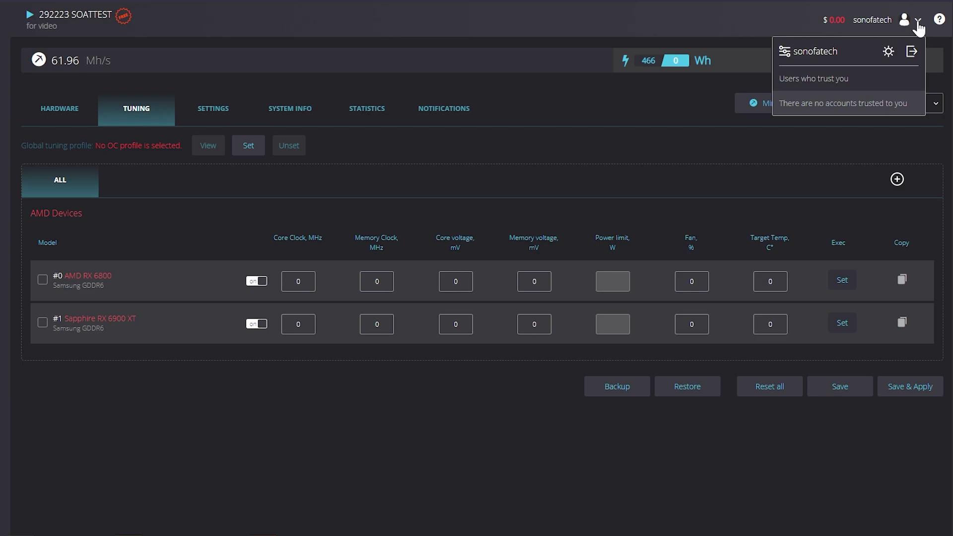
click(814, 53)
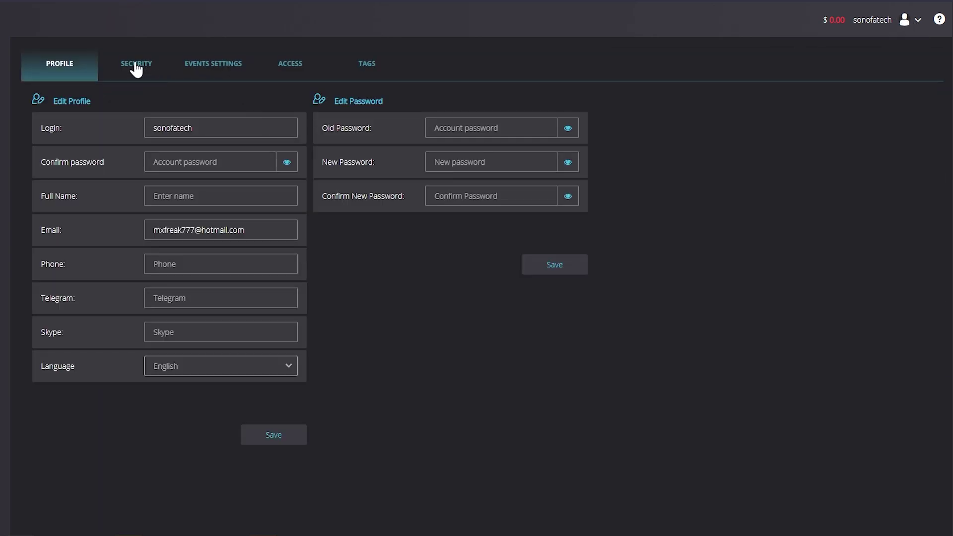
click(136, 66)
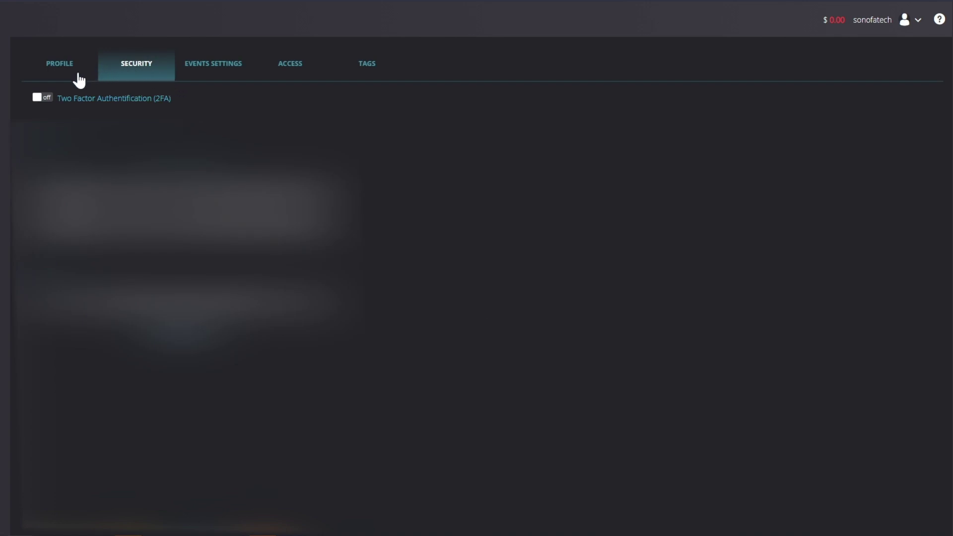
click(43, 98)
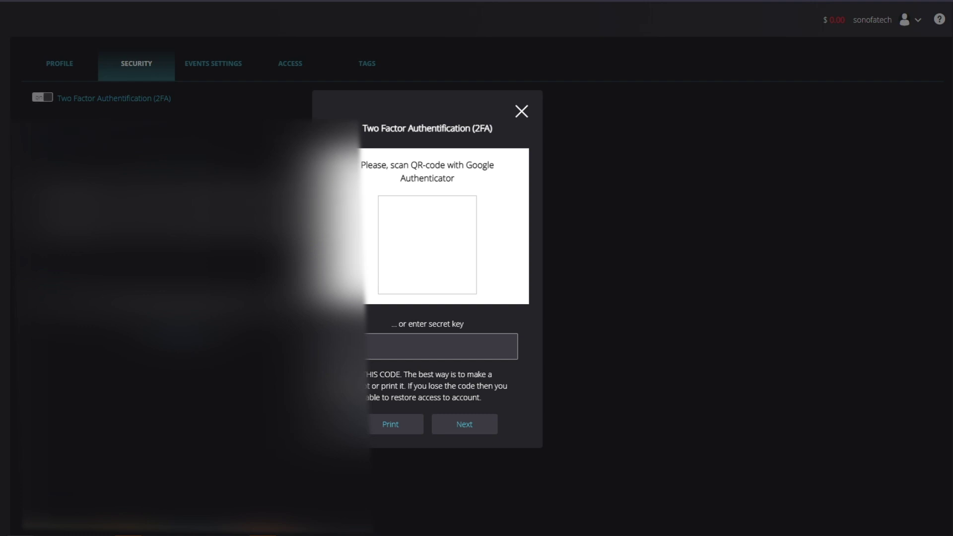
- Launch the Authy authenticator app from the Start menu, move it aside, and return to the browser
key(super)
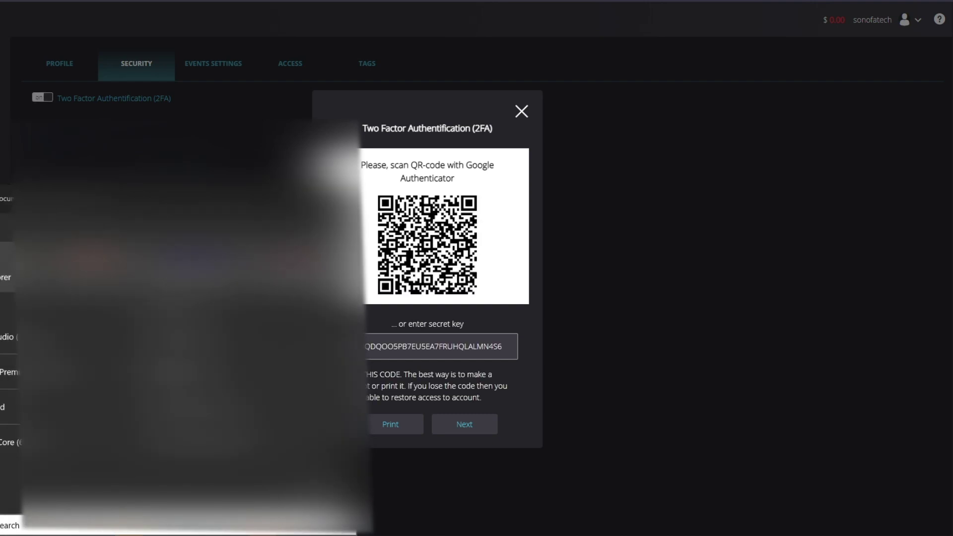
click(2, 530)
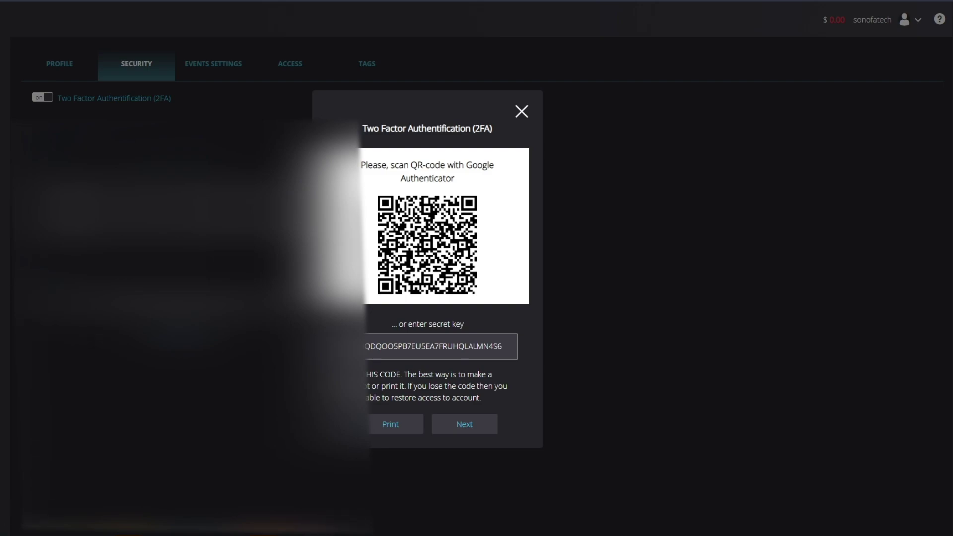
drag(62, 36, 0, 64)
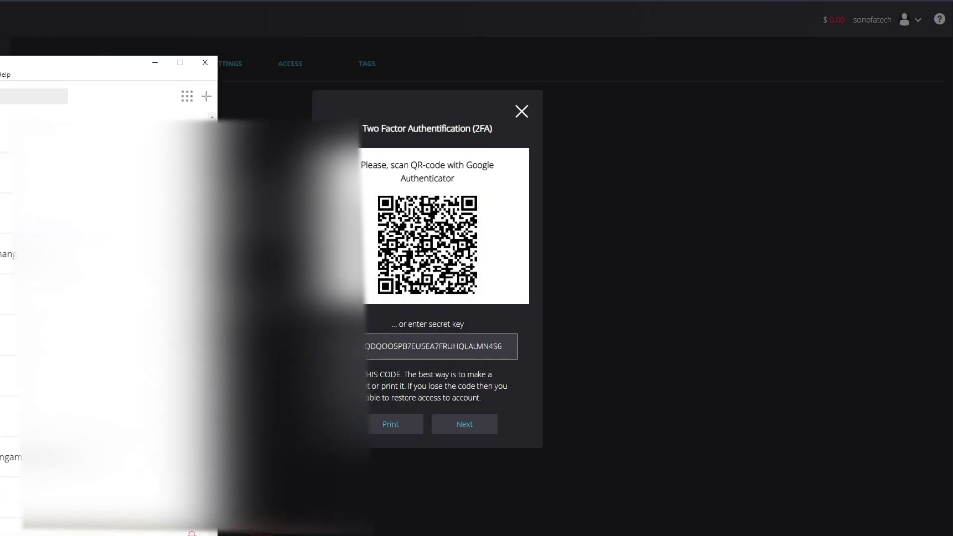
key(alt+Tab)
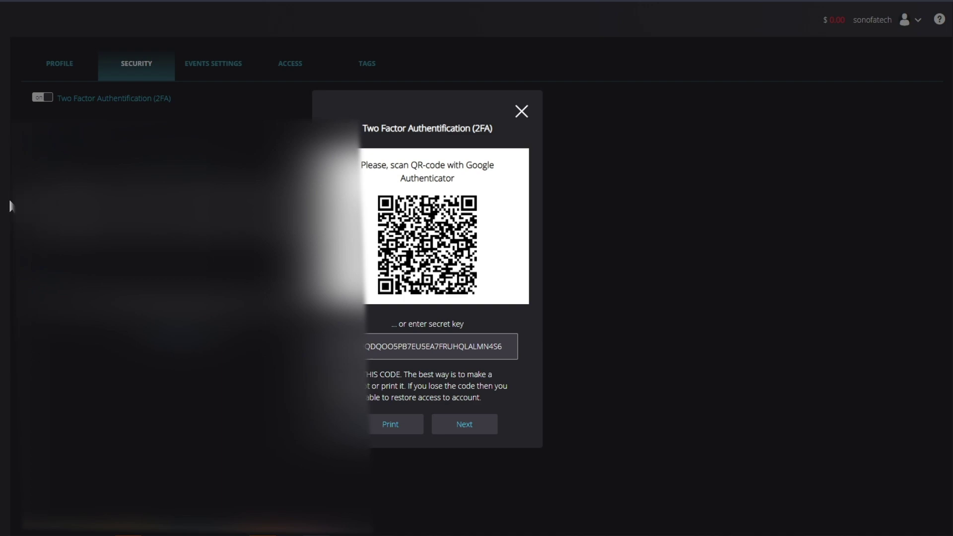